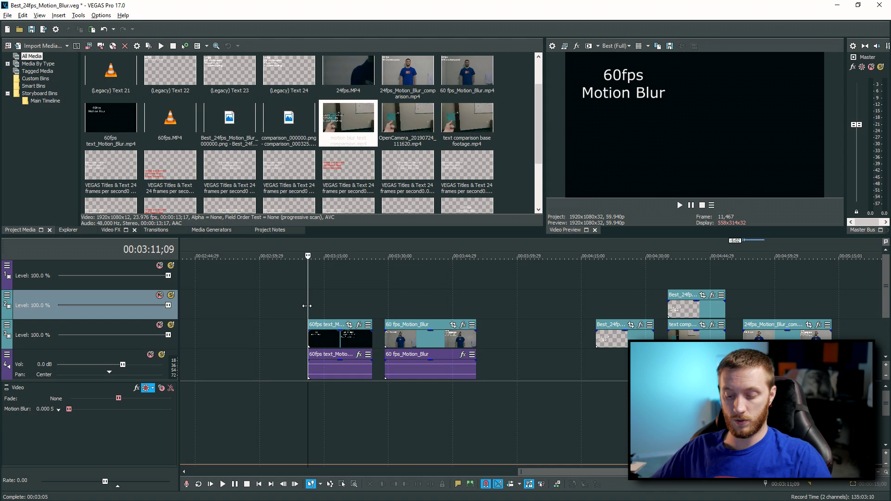
{"action": "left_click", "coordinate": [130, 448]}
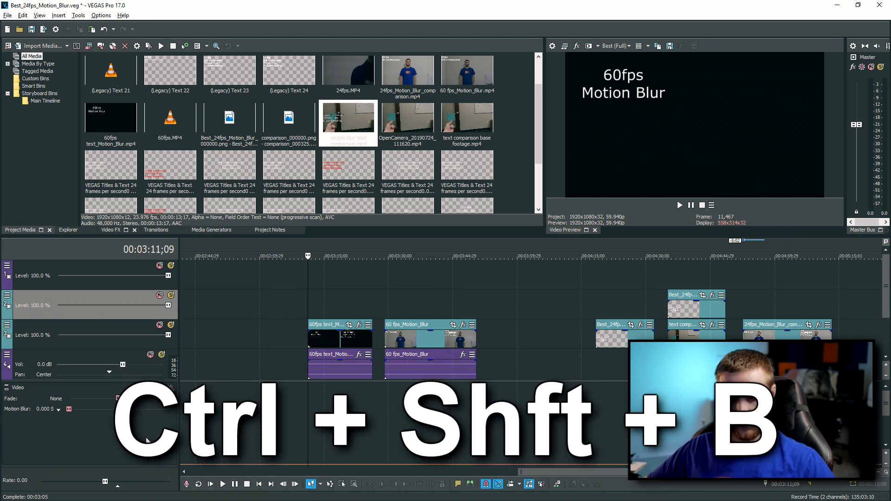
{"action": "key", "text": "ctrl+shift+b"}
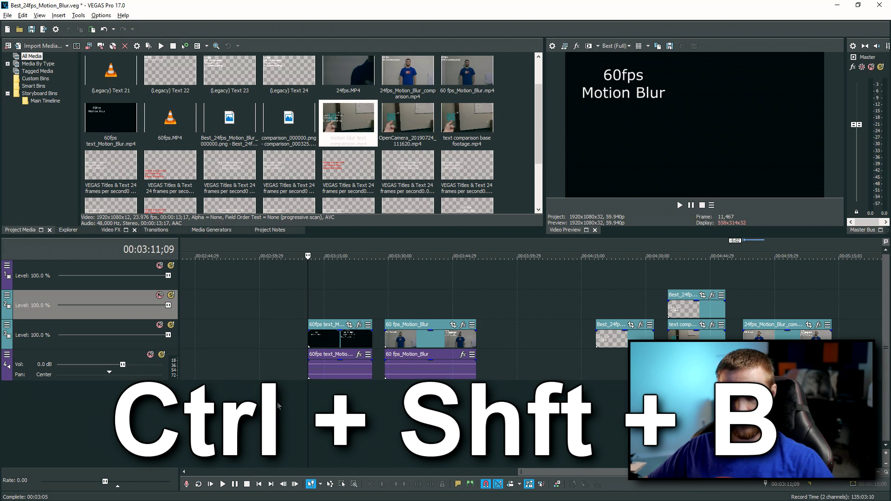
{"action": "key", "text": "ctrl+shift+b"}
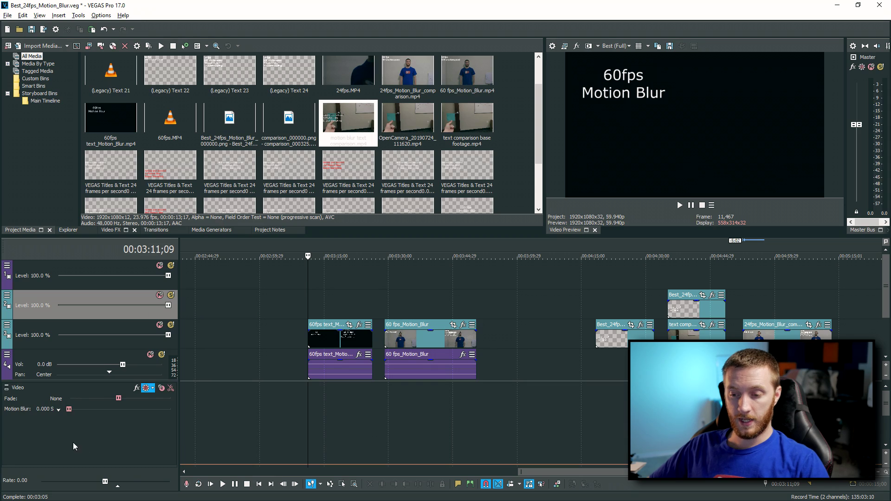
{"action": "right_click", "coordinate": [377, 429]}
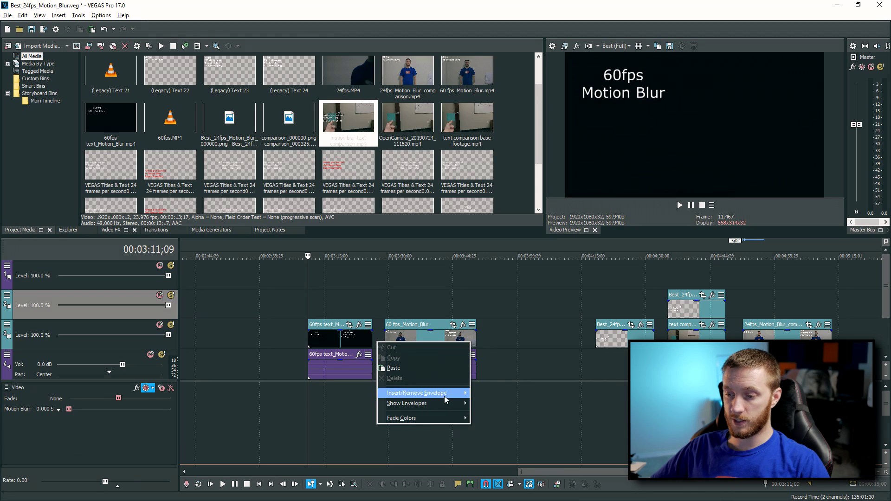
{"action": "mouse_move", "coordinate": [452, 398]}
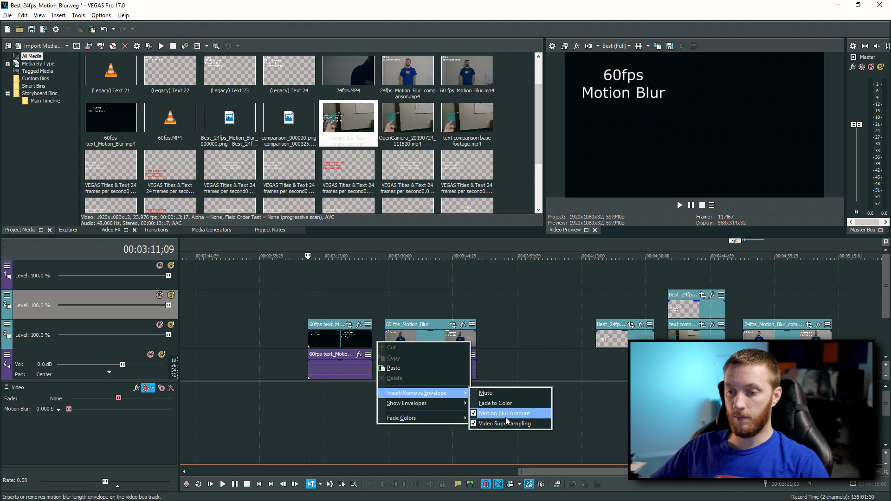
{"action": "left_click", "coordinate": [346, 411]}
{"action": "key", "text": "space"}
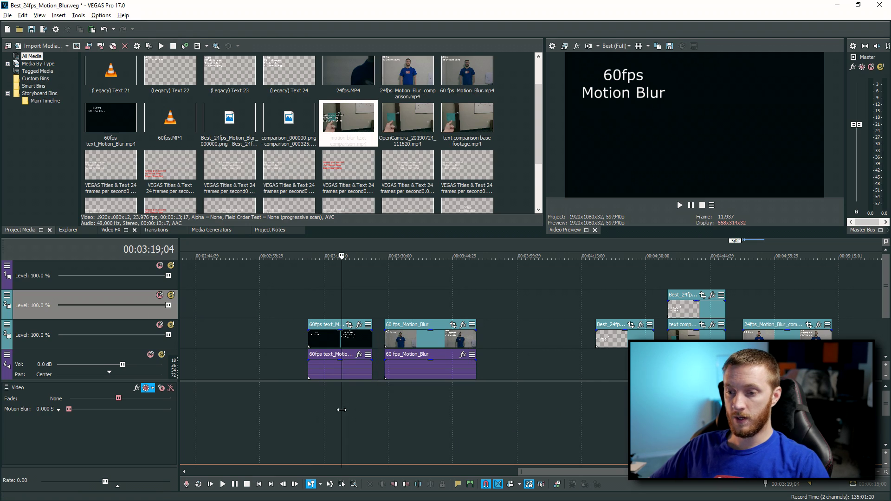
{"action": "key", "text": "space"}
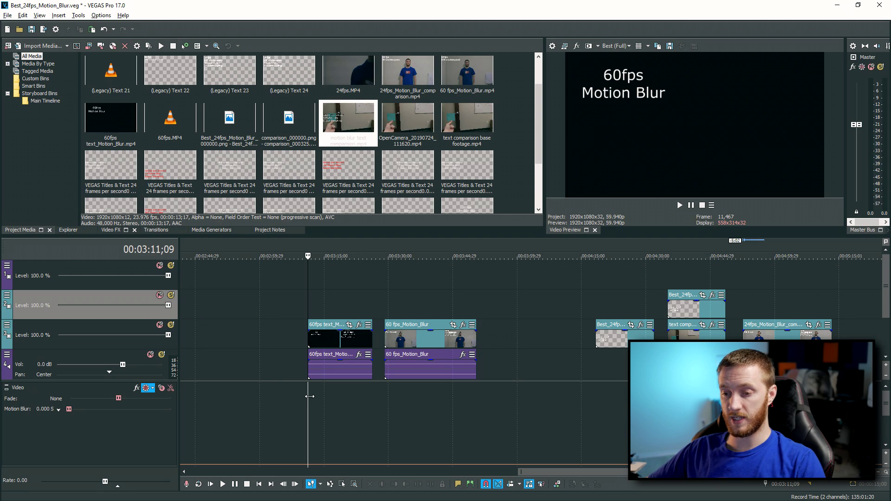
{"action": "key", "text": "space"}
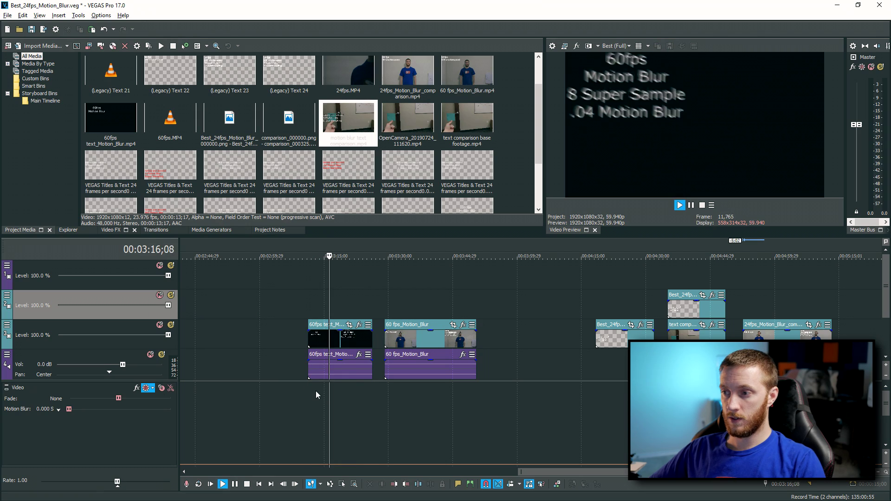
{"action": "key", "text": "Return"}
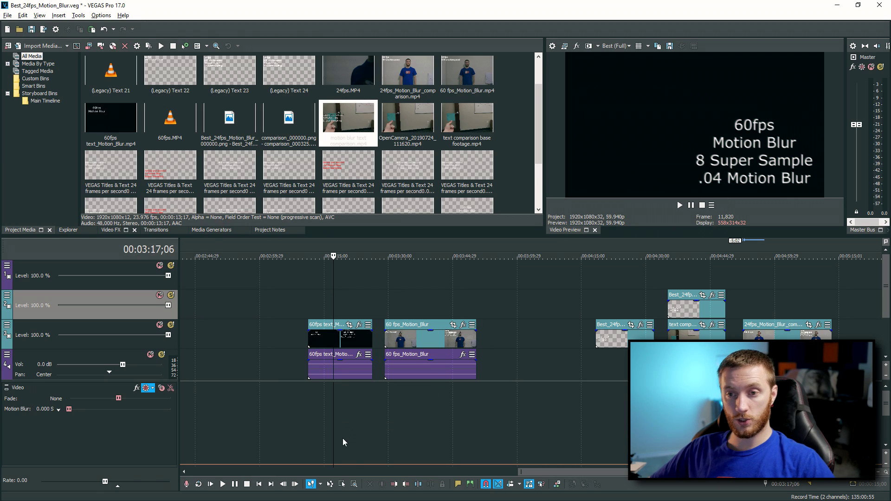
Add a Video Supersampling envelope to the Video bus and raise it to 6
{"action": "right_click", "coordinate": [352, 429]}
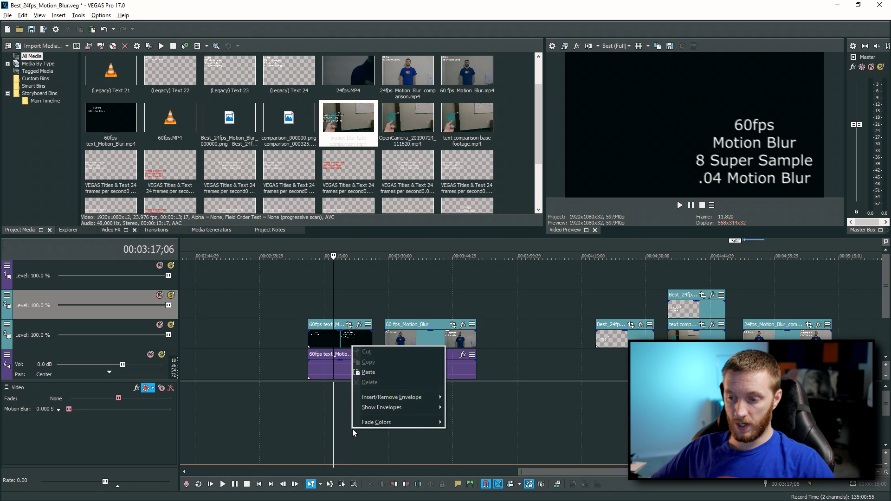
{"action": "mouse_move", "coordinate": [395, 401]}
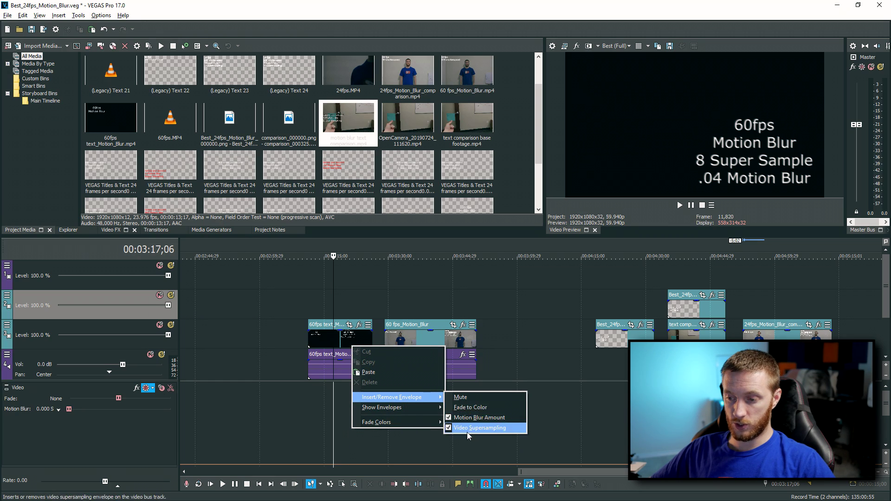
{"action": "left_click", "coordinate": [358, 452]}
{"action": "left_click_drag", "start_coordinate": [344, 464], "coordinate": [341, 437]}
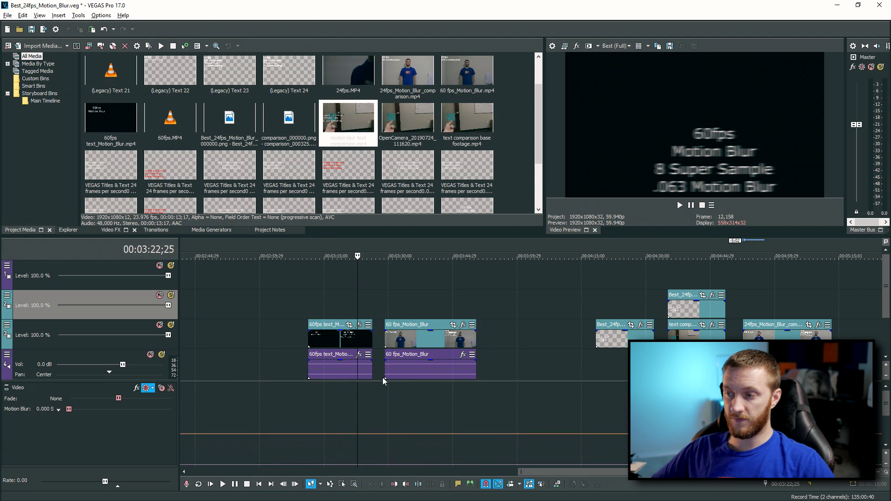
Try bus motion blur at maximum, zero and 0.119 s, then return it to 0.000 s
{"action": "left_click_drag", "start_coordinate": [346, 434], "coordinate": [353, 368]}
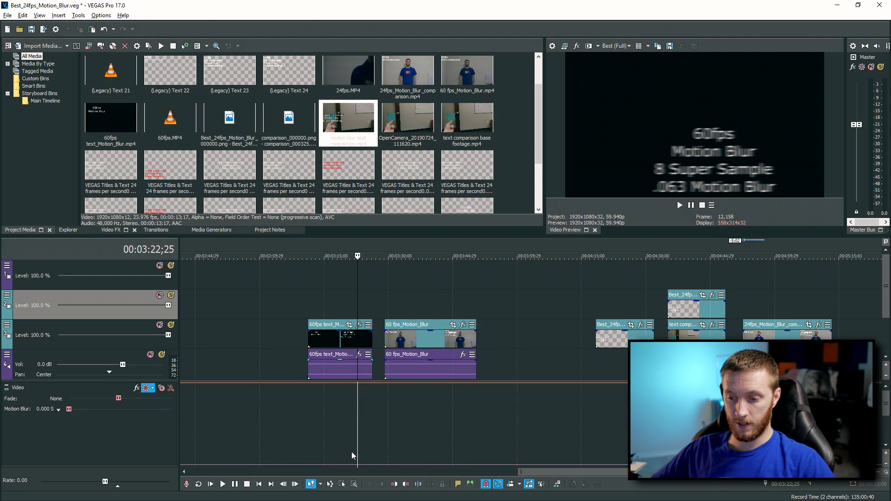
{"action": "left_click_drag", "start_coordinate": [340, 468], "coordinate": [342, 467]}
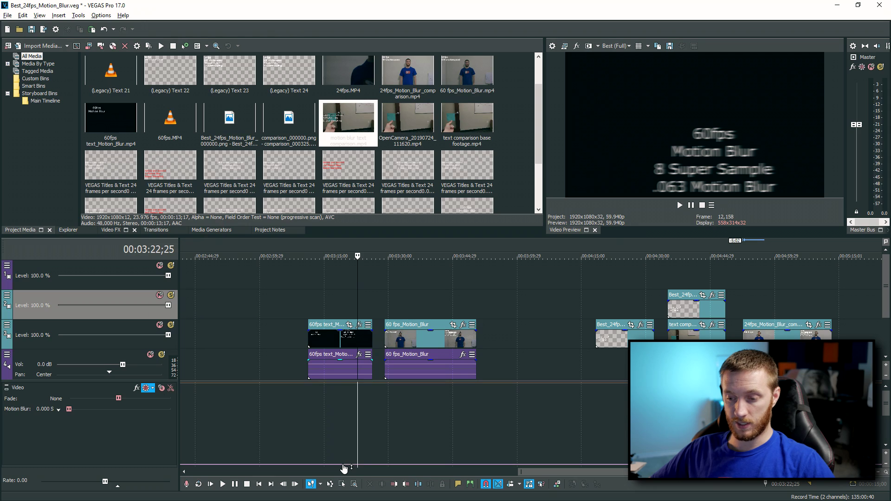
{"action": "left_click_drag", "start_coordinate": [344, 468], "coordinate": [342, 383]}
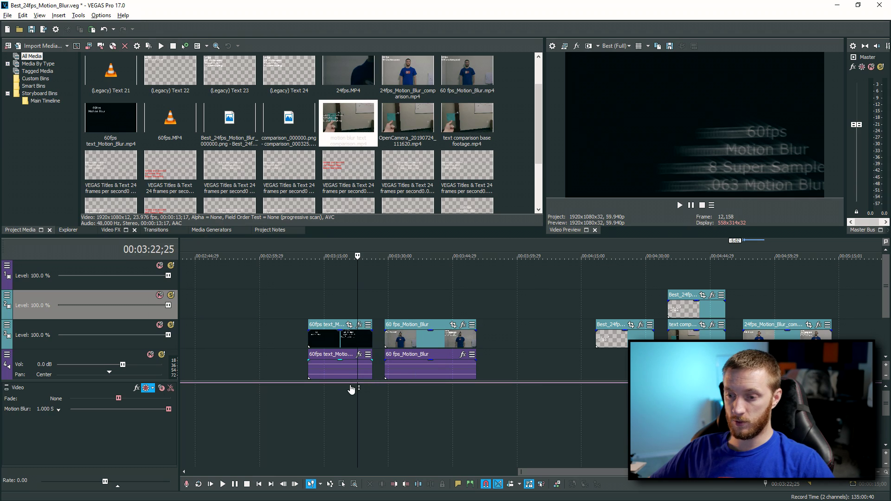
{"action": "left_click_drag", "start_coordinate": [351, 387], "coordinate": [347, 469]}
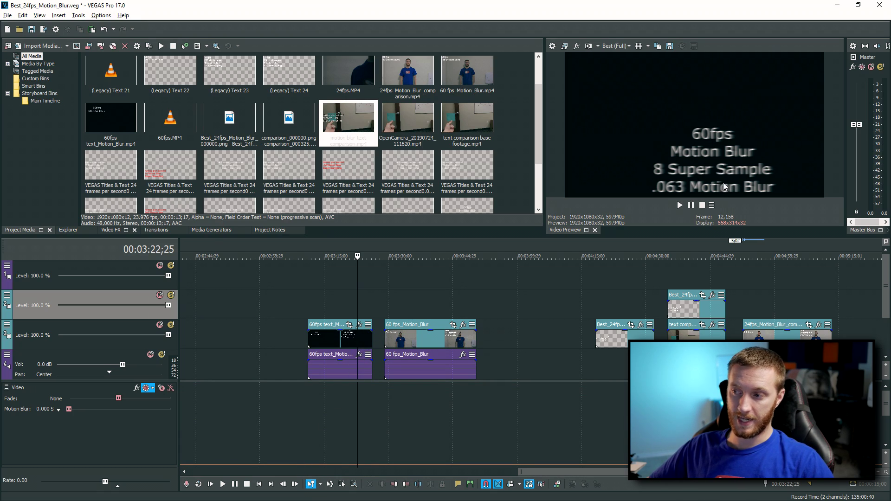
{"action": "left_click", "coordinate": [308, 313]}
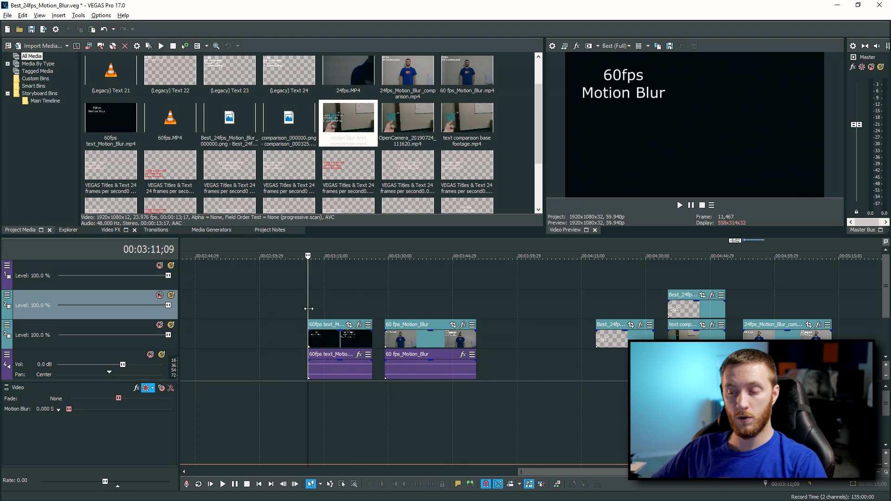
{"action": "key", "text": "space"}
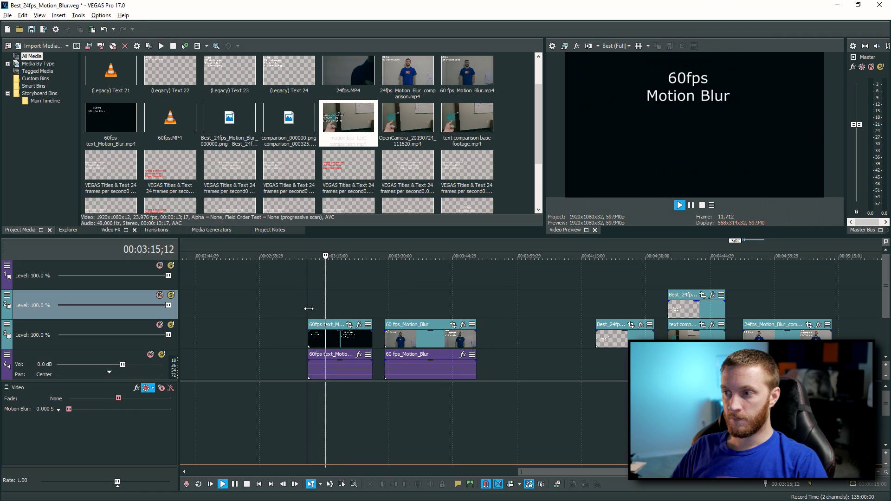
{"action": "key", "text": "space"}
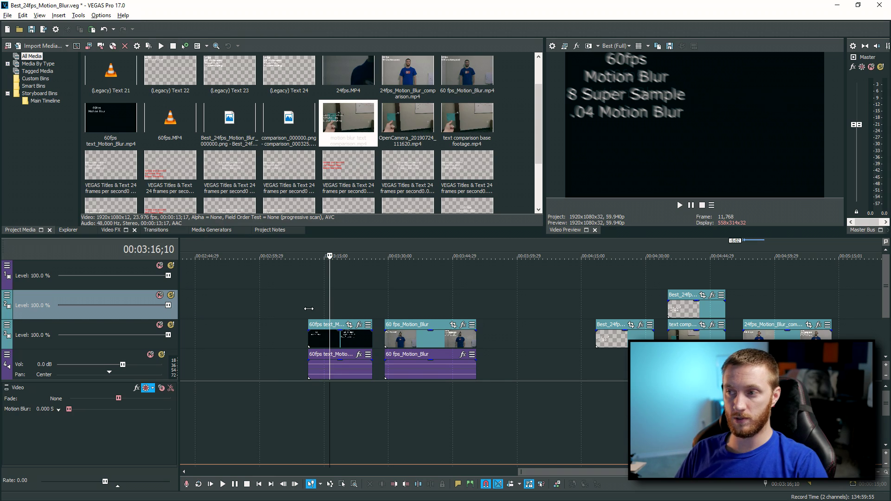
{"action": "key", "text": "space"}
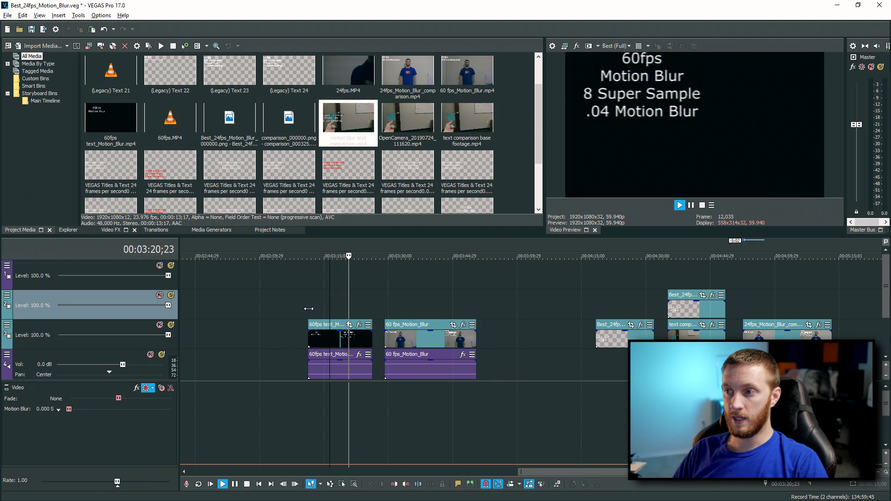
{"action": "key", "text": "k+l"}
{"action": "key", "text": "k"}
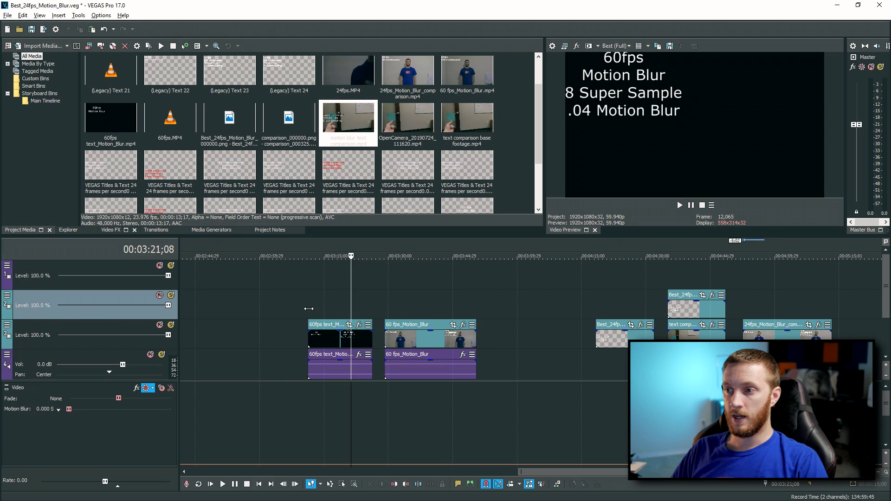
{"action": "key", "text": "Left"}
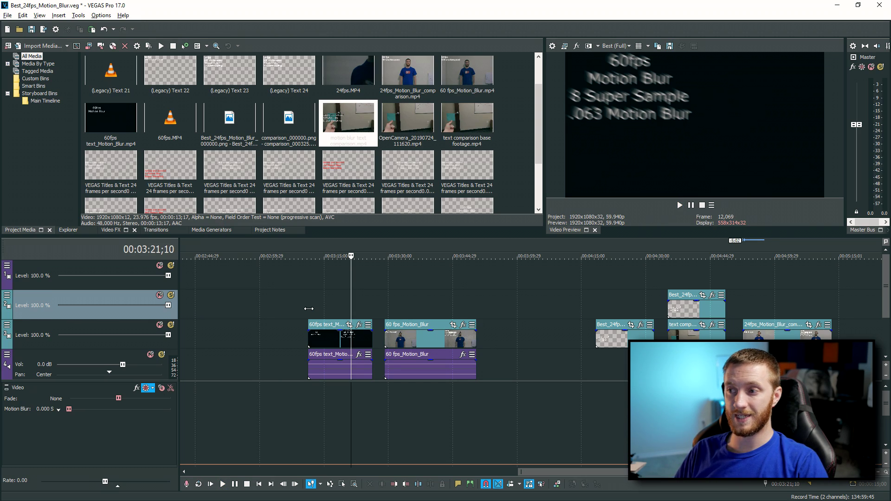
{"action": "key", "text": "l"}
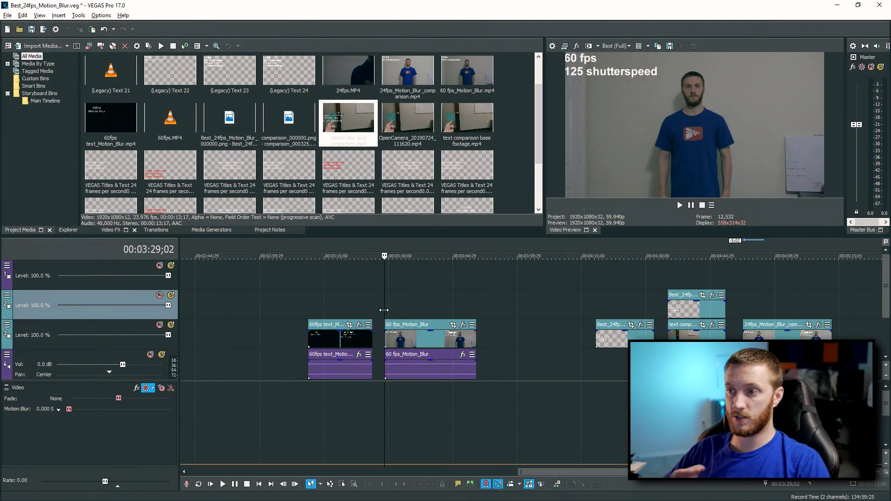
Play the 60 fps live clip at normal speed, then in slow motion
{"action": "key", "text": "space"}
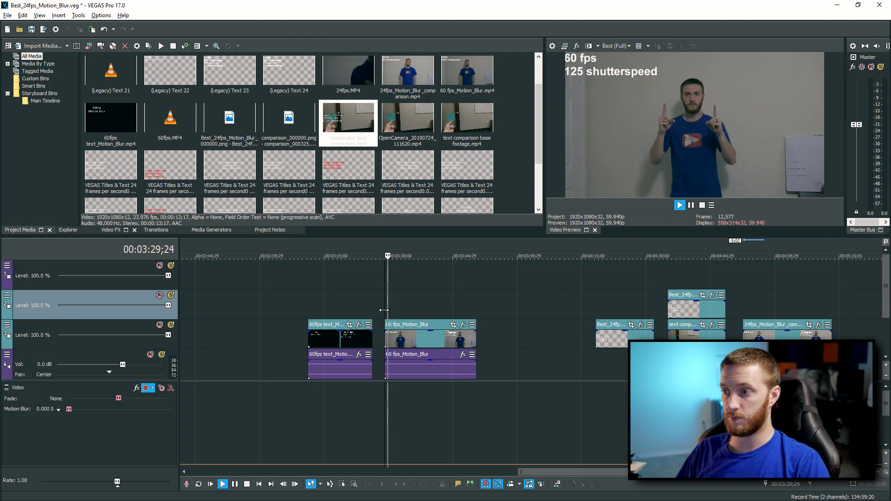
{"action": "key", "text": "space"}
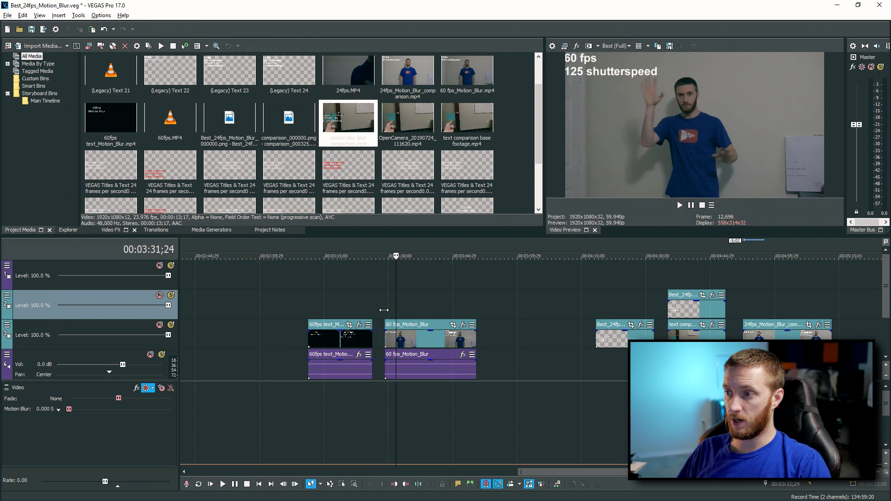
{"action": "key", "text": "space"}
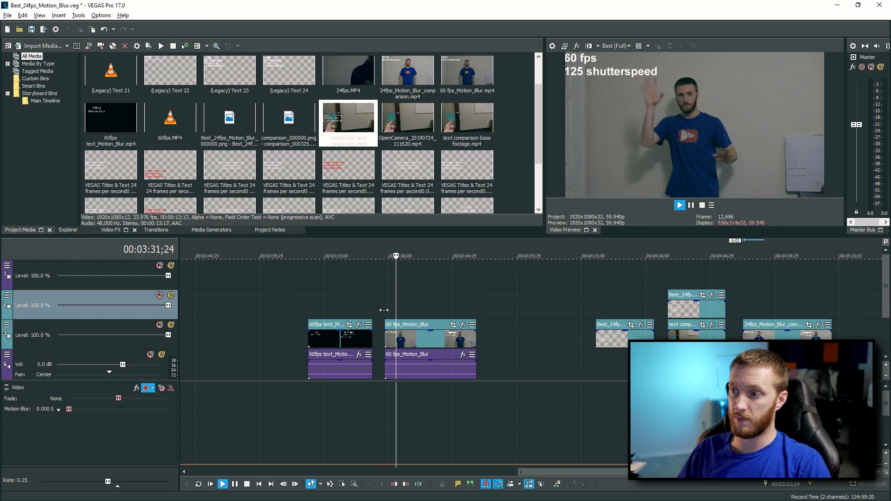
{"action": "key", "text": "space"}
{"action": "key", "text": "l"}
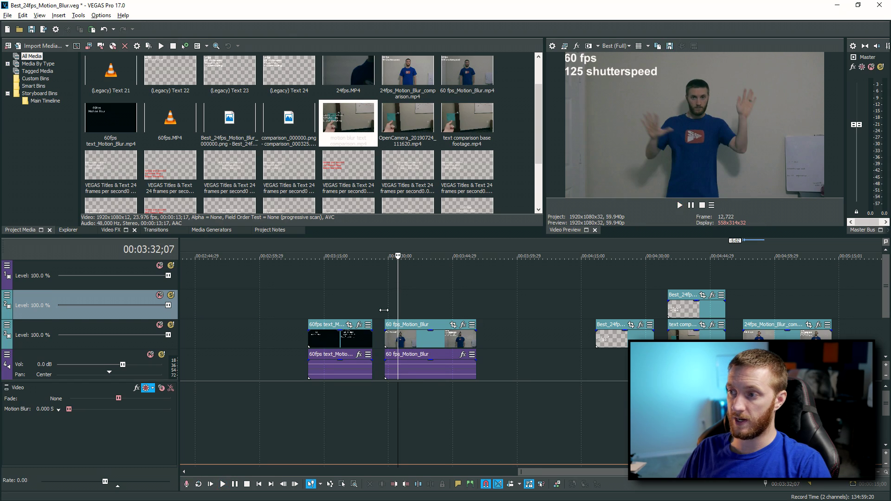
{"action": "key", "text": "space"}
Replay the clip at 1.00 and 0.25 rate, stopping at 00:03:40;11
{"action": "key", "text": "space"}
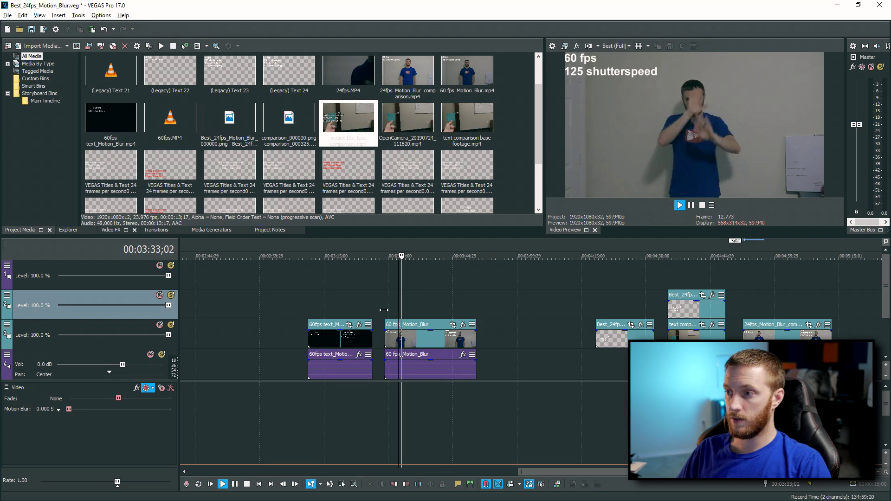
{"action": "key", "text": "space"}
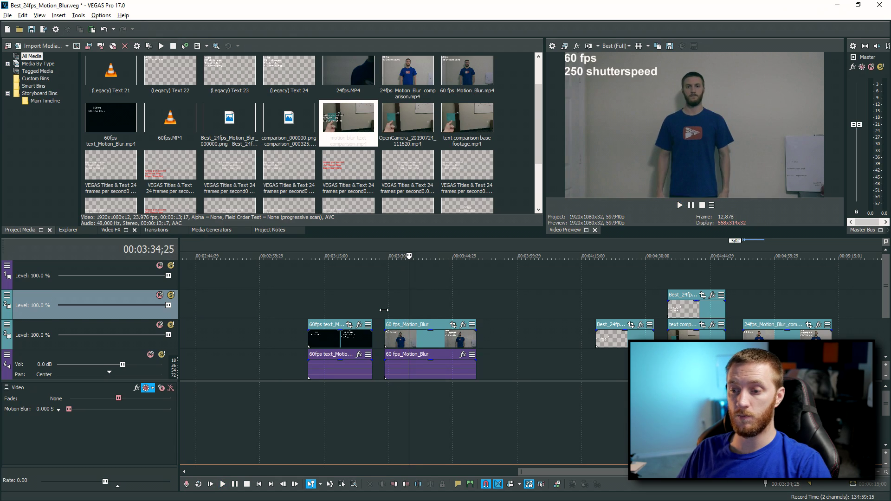
{"action": "key", "text": "k+l"}
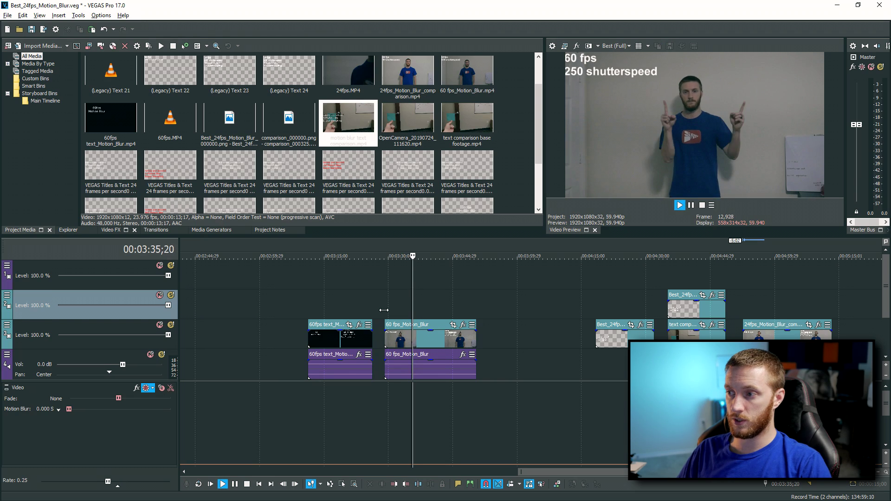
{"action": "key", "text": "space"}
{"action": "key", "text": "k+l"}
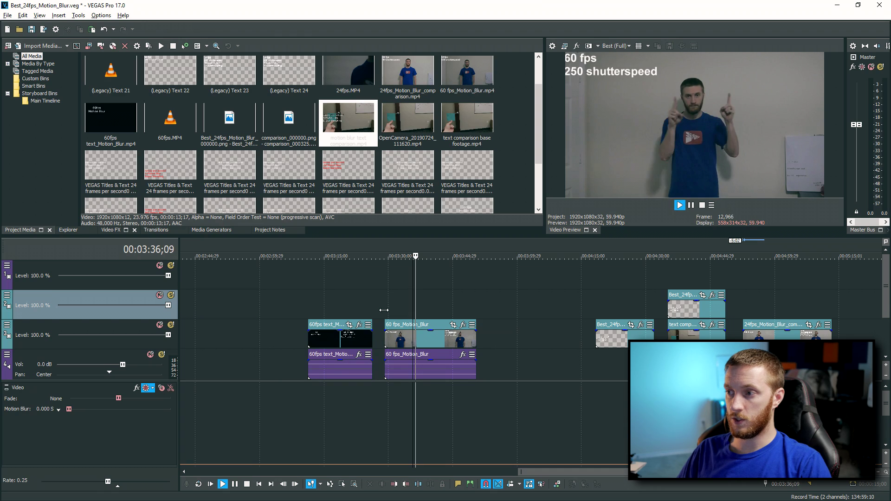
{"action": "key", "text": "l"}
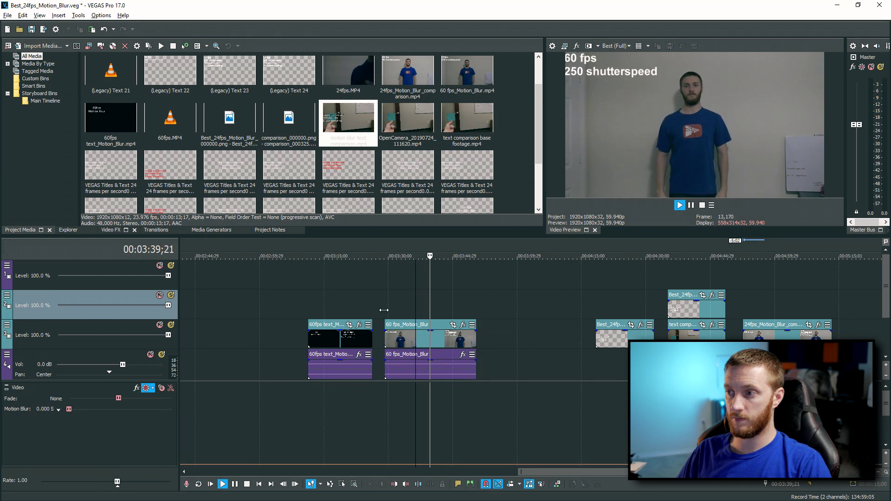
{"action": "key", "text": "k"}
{"action": "key", "text": "space"}
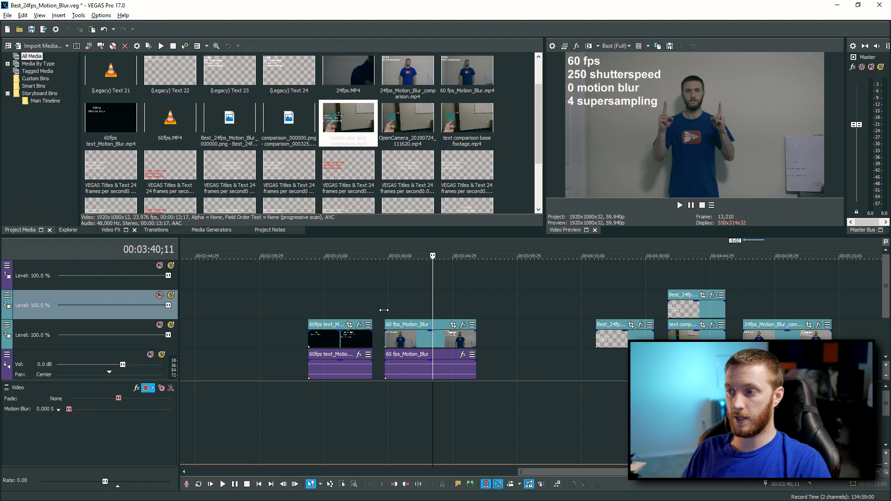
Play the .04 motion blur, 2 supersampling footage at normal speed, then slowed
{"action": "key", "text": "space"}
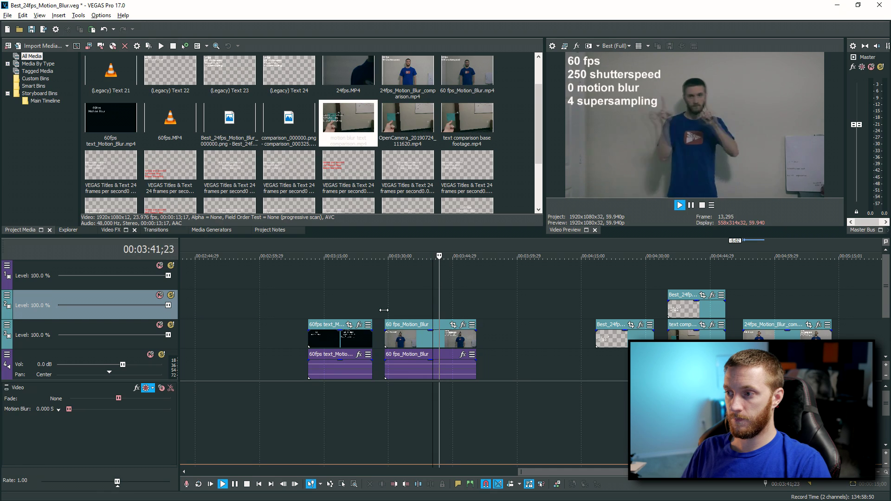
{"action": "key", "text": "space"}
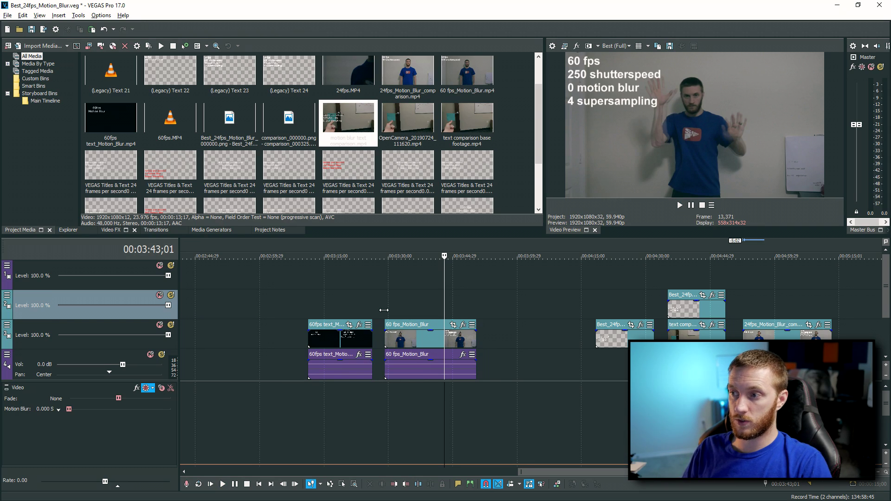
{"action": "key", "text": "l"}
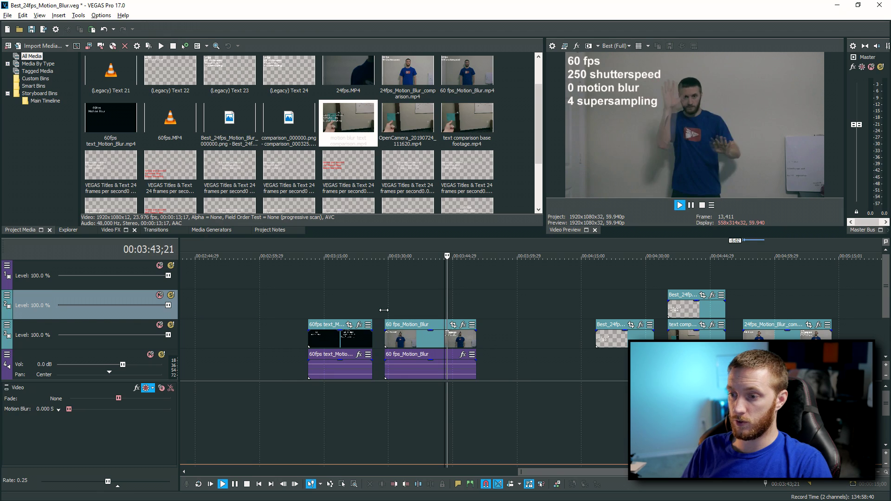
{"action": "key", "text": "l"}
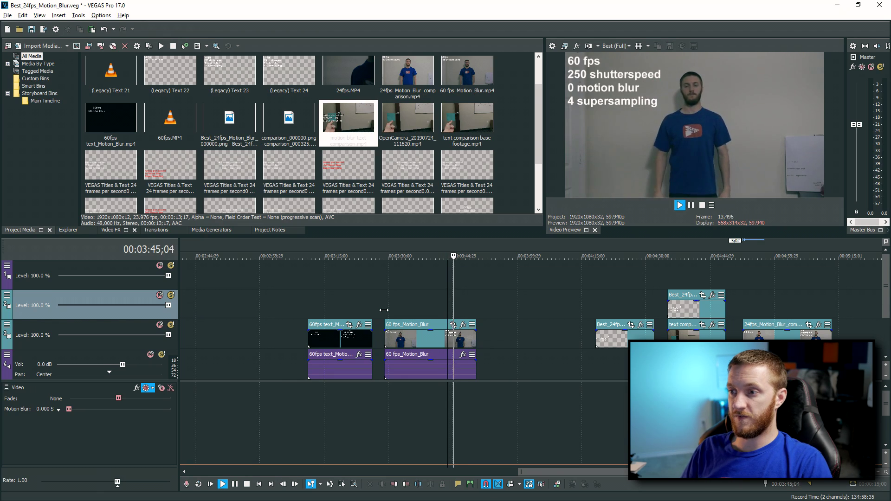
{"action": "key", "text": "k"}
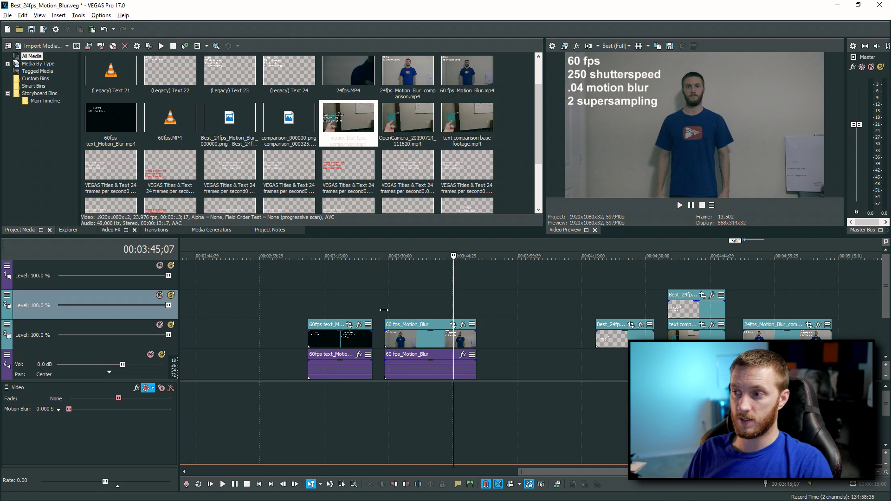
Play the next section and review the hand motion at quarter speed, stopping at 00:03:49;19
{"action": "key", "text": "space"}
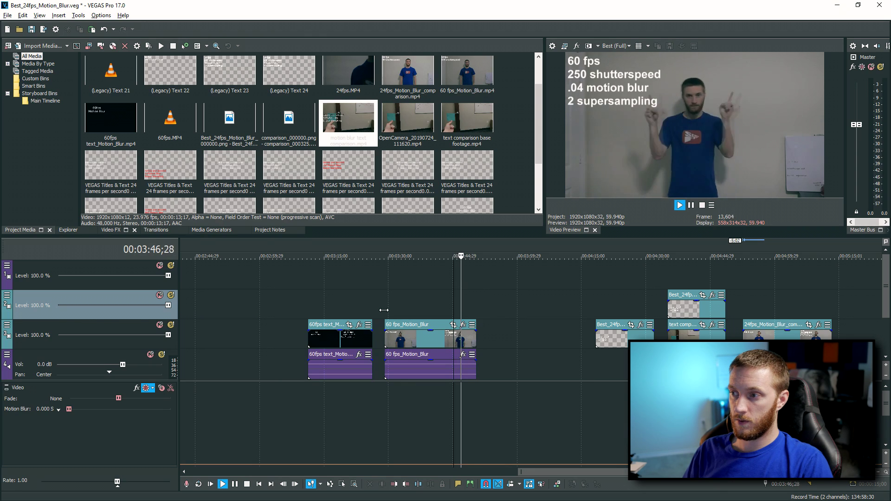
{"action": "key", "text": "Return"}
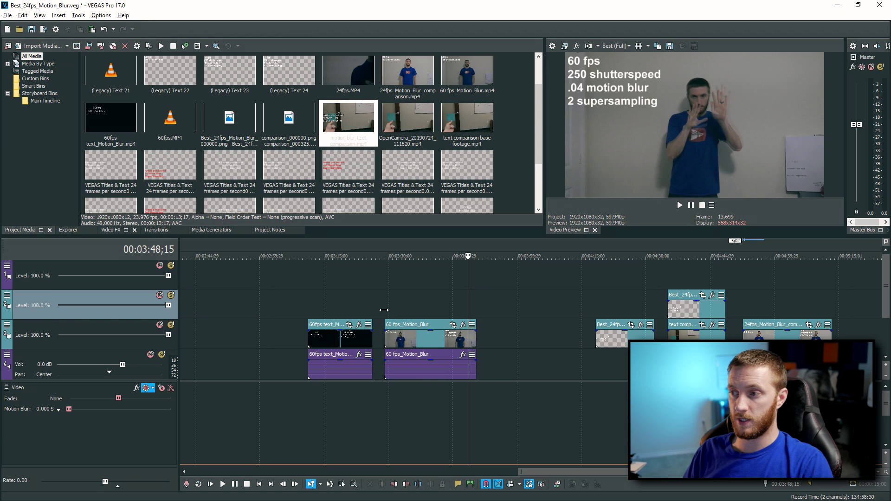
{"action": "key", "text": "k+l"}
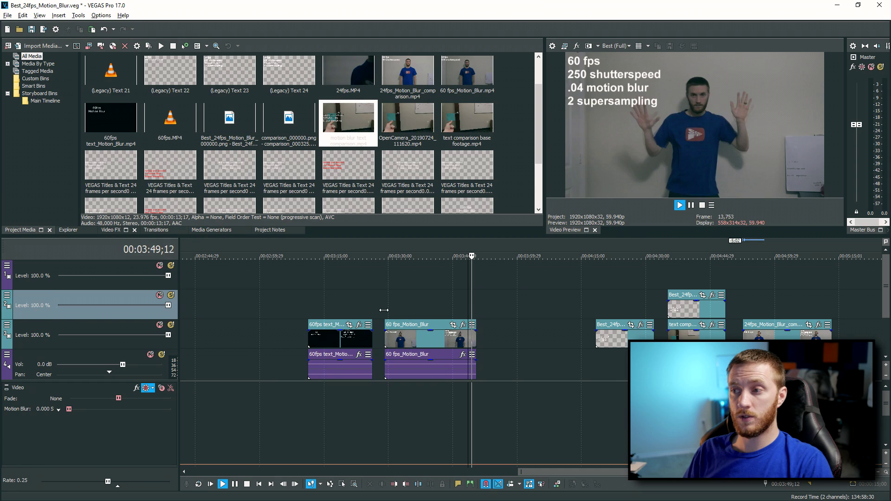
{"action": "key", "text": "k"}
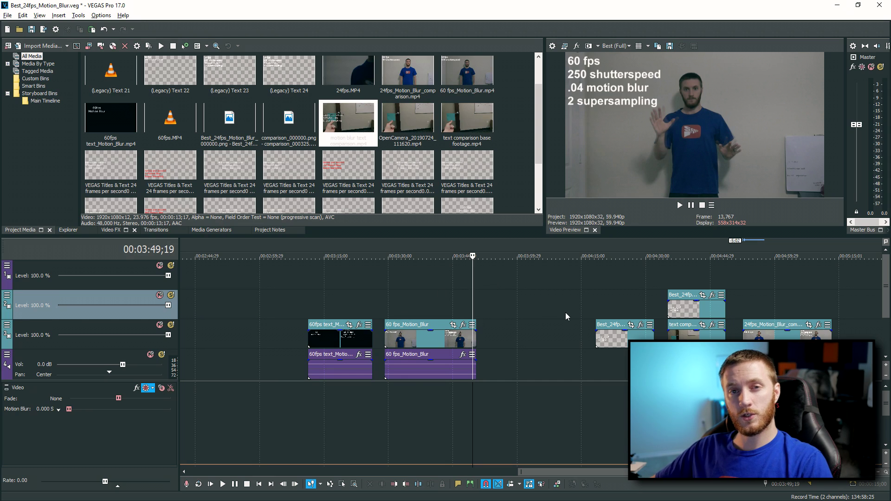
Jump to the 24 fps title clip and play its animation, stepping a few frames
{"action": "left_click", "coordinate": [596, 305]}
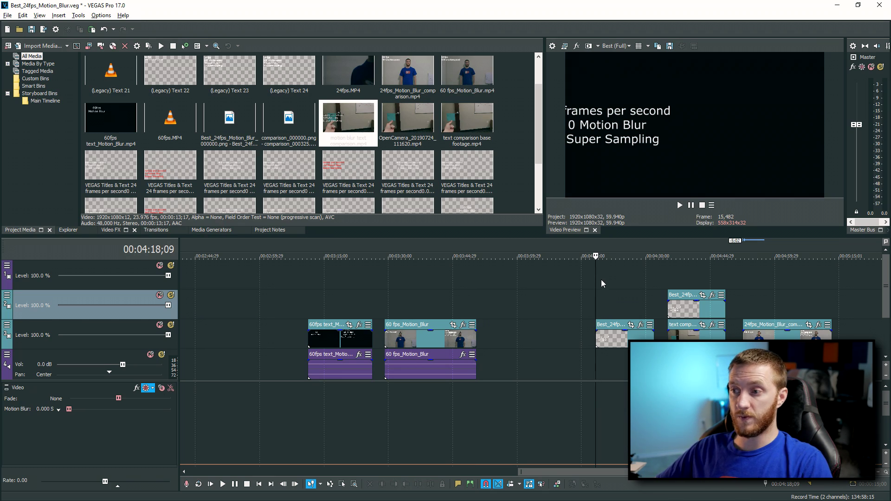
{"action": "key", "text": "space"}
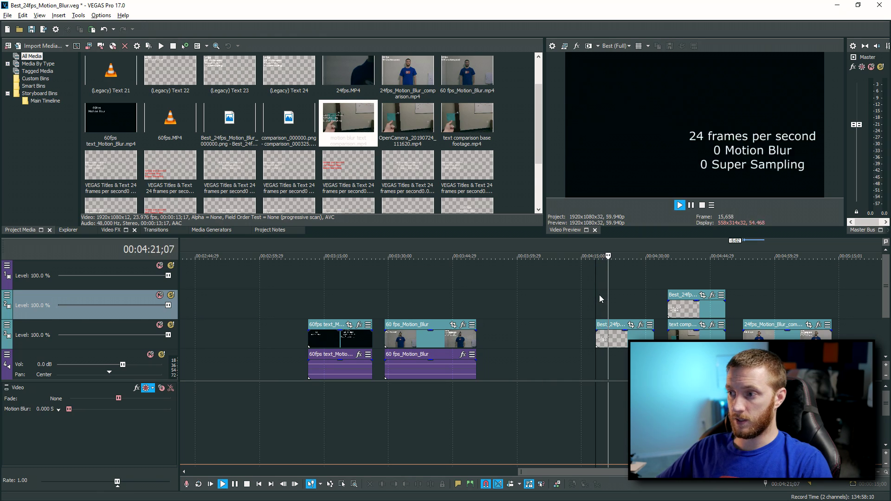
{"action": "key", "text": "Return"}
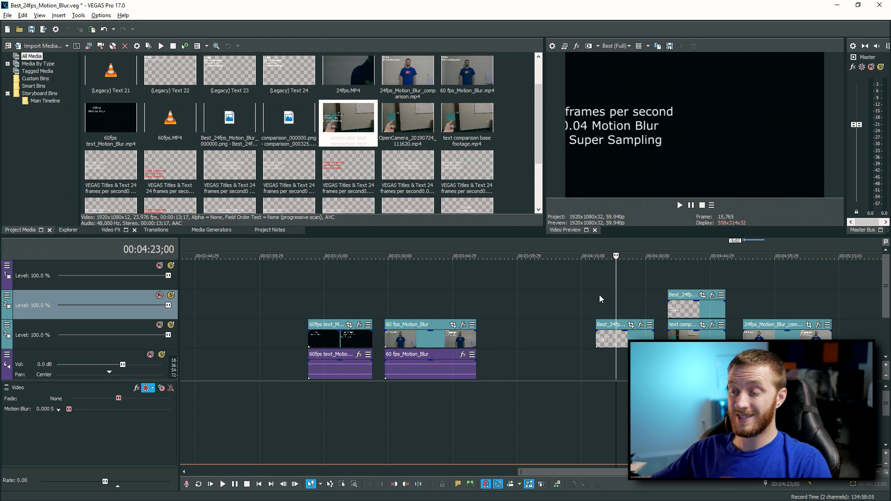
{"action": "key", "text": "Right"}
{"action": "key", "text": "Right"}
{"action": "key", "text": "Right"}
{"action": "key", "text": "Right"}
{"action": "key", "text": "Right"}
{"action": "key", "text": "Right"}
{"action": "key", "text": "Right"}
{"action": "key", "text": "Right"}
{"action": "key", "text": "Right"}
{"action": "key", "text": "Right"}
{"action": "key", "text": "Right"}
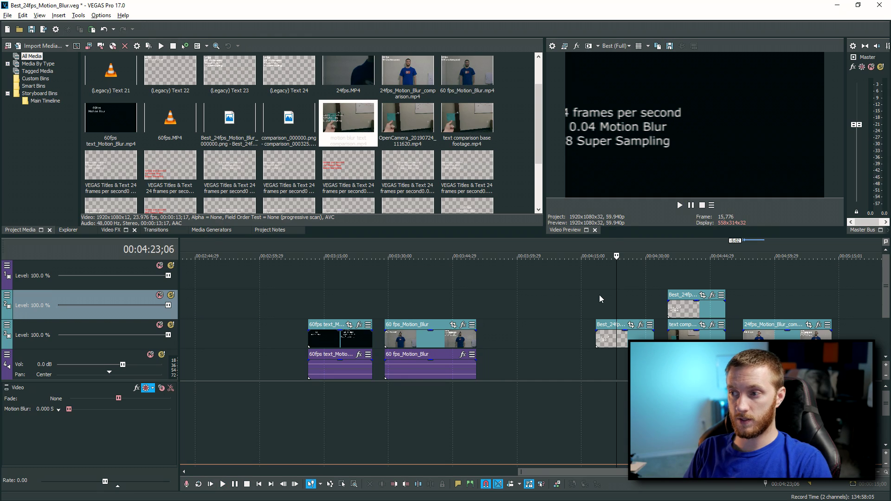
{"action": "key", "text": "space"}
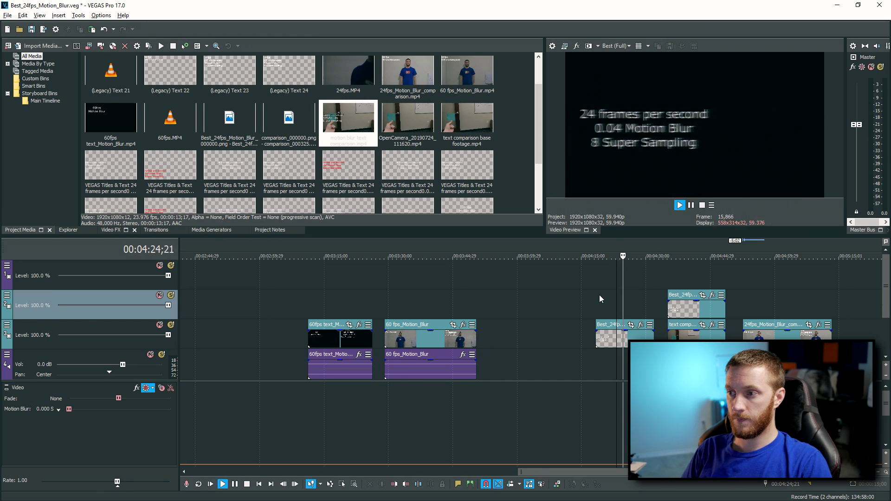
{"action": "key", "text": "space"}
Review the 24 fps title in slow motion, stopping on the next title
{"action": "key", "text": "l"}
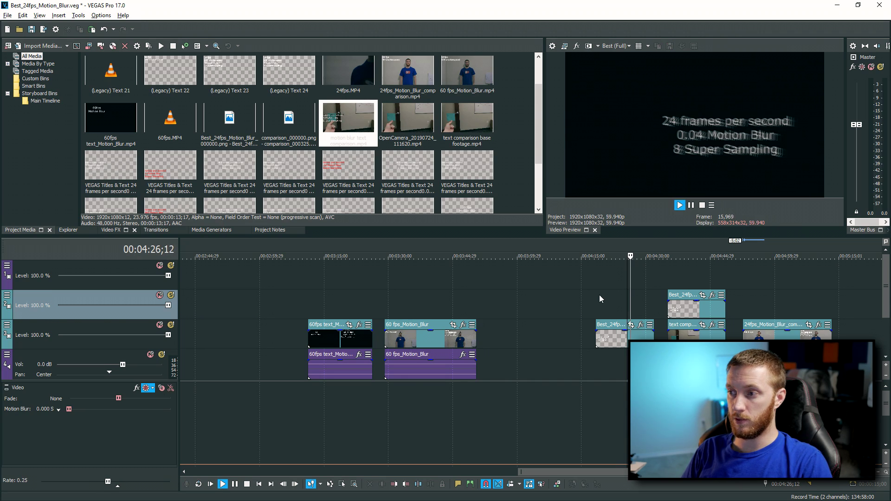
{"action": "key", "text": "k"}
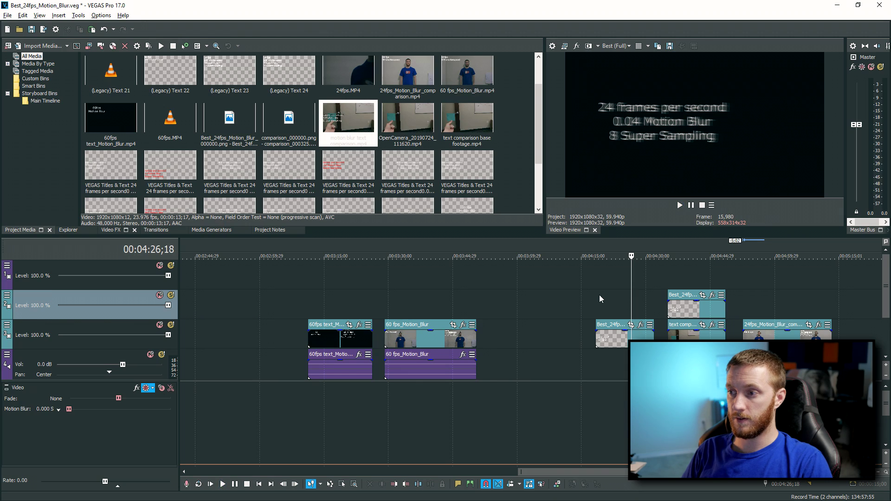
{"action": "key", "text": "l"}
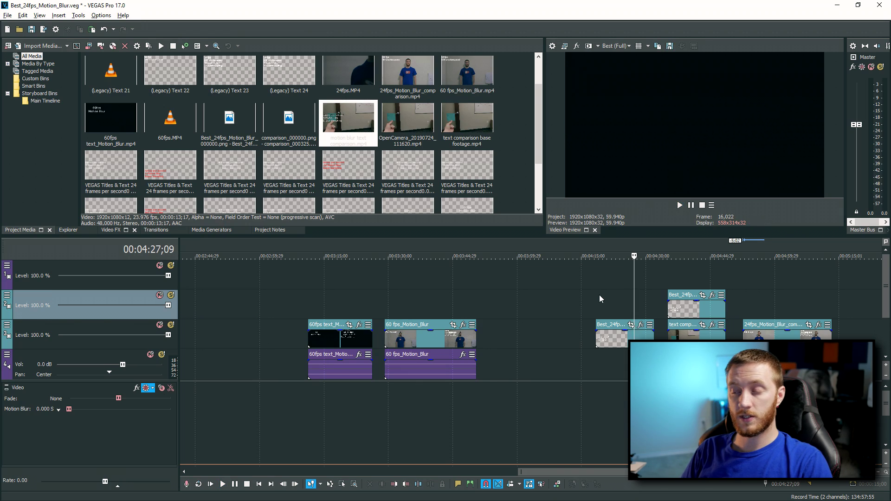
{"action": "key", "text": "space"}
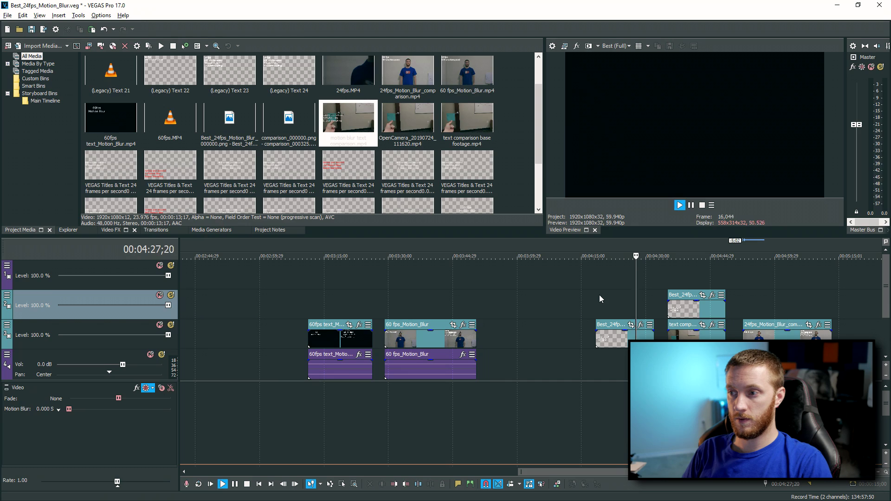
{"action": "key", "text": "space"}
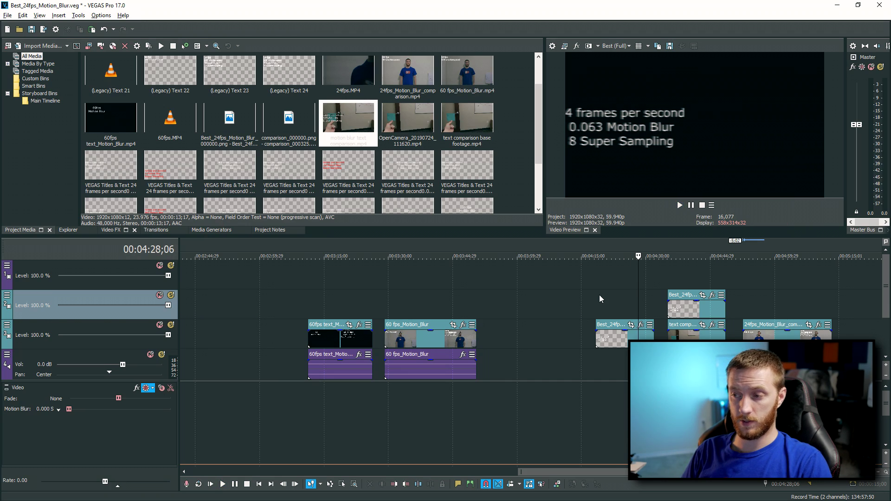
Play the 0.063 motion blur title backward and forward, stopping in the gap at 00:04:32;09
{"action": "key", "text": "space"}
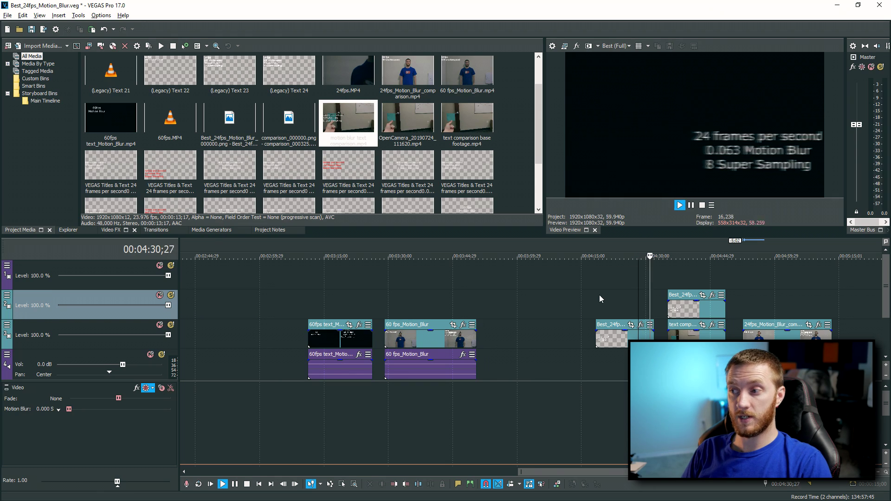
{"action": "key", "text": "j"}
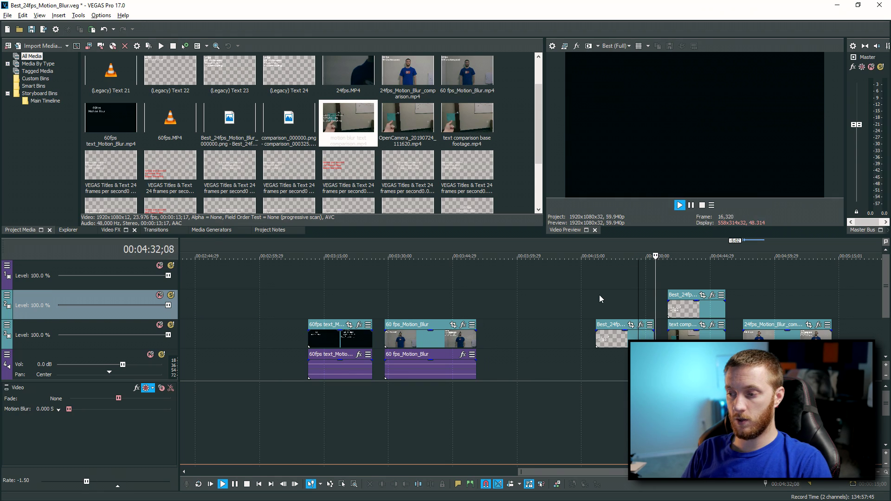
{"action": "key", "text": "l"}
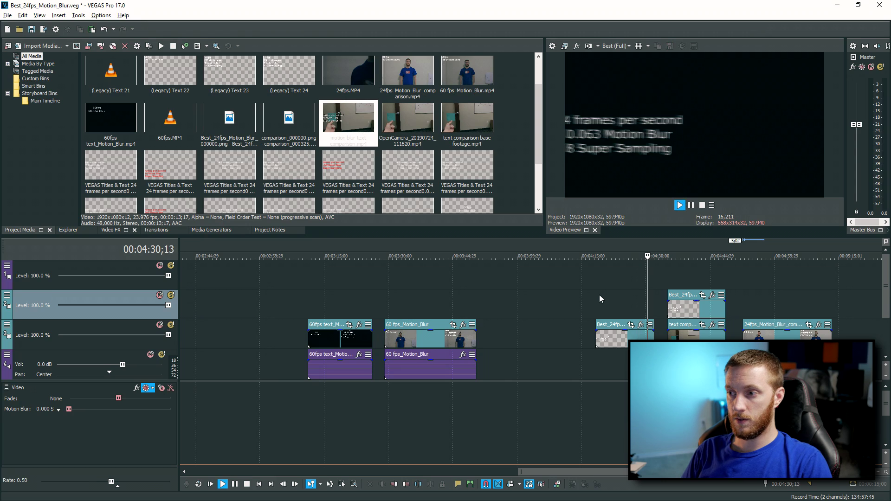
{"action": "key", "text": "k"}
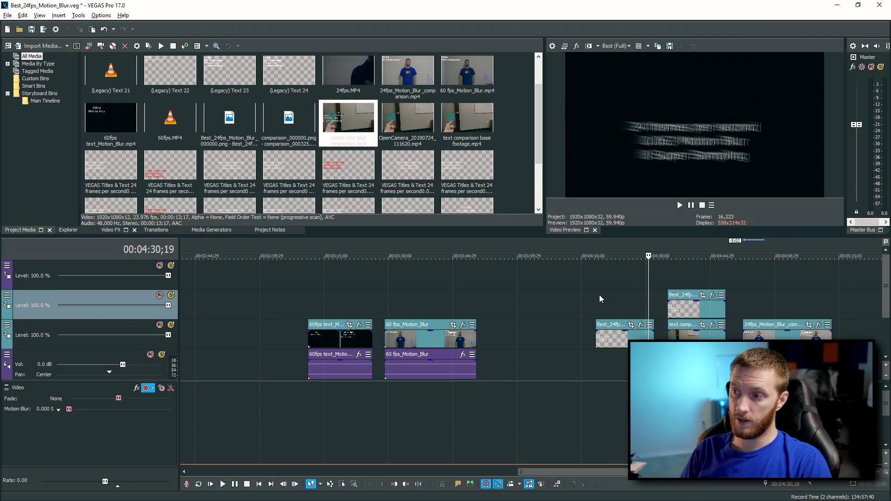
{"action": "key", "text": "l"}
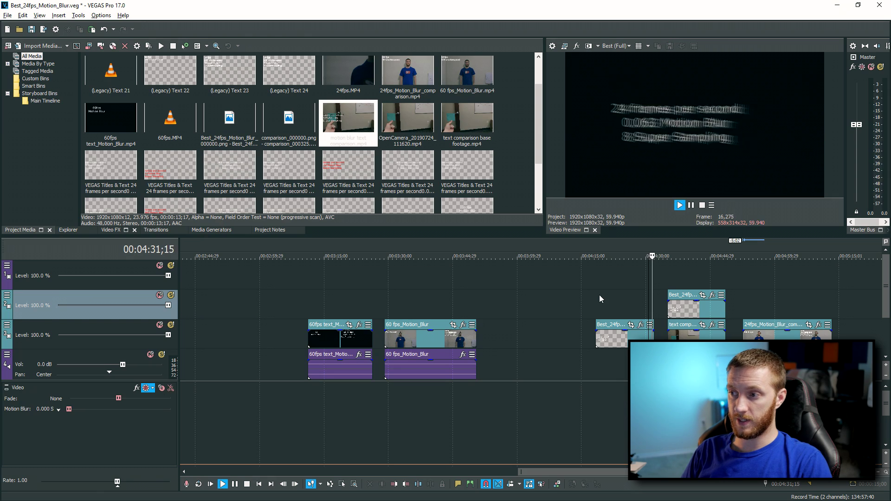
{"action": "key", "text": "k"}
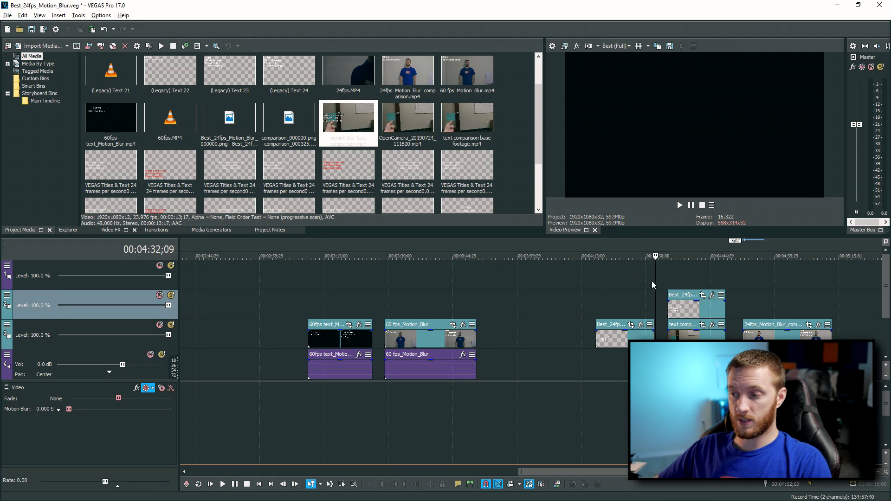
From 00:04:35;00, play the 0 and 0.04 motion-blur text titles through to 00:04:49;05
{"action": "left_click", "coordinate": [667, 276]}
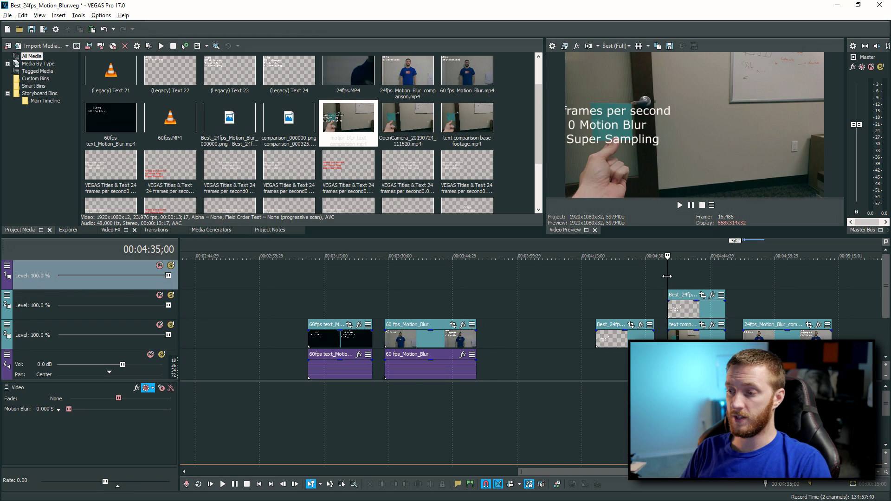
{"action": "key", "text": "space"}
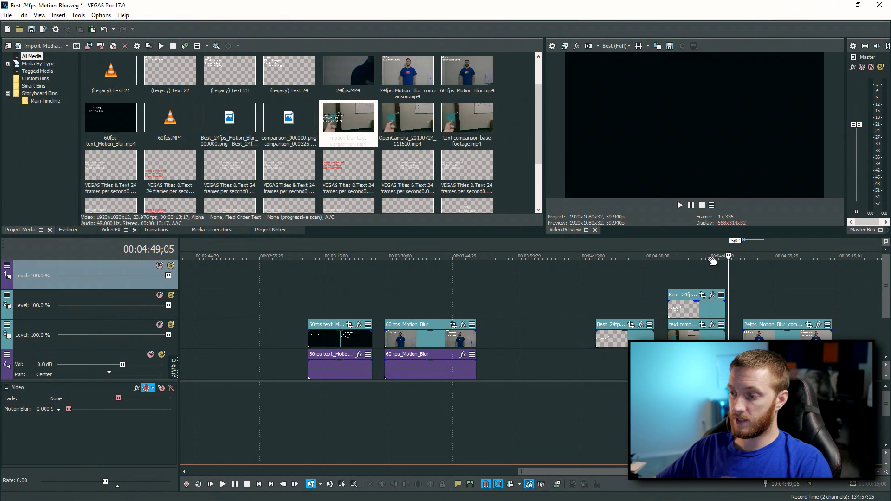
Play the 24 fps 50 shutterspeed live clip at normal and quarter speed
{"action": "left_click", "coordinate": [742, 308]}
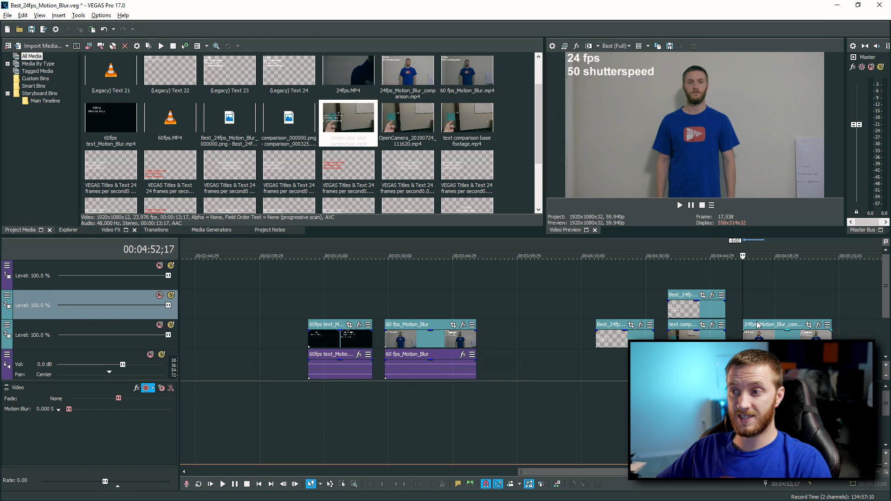
{"action": "key", "text": "space"}
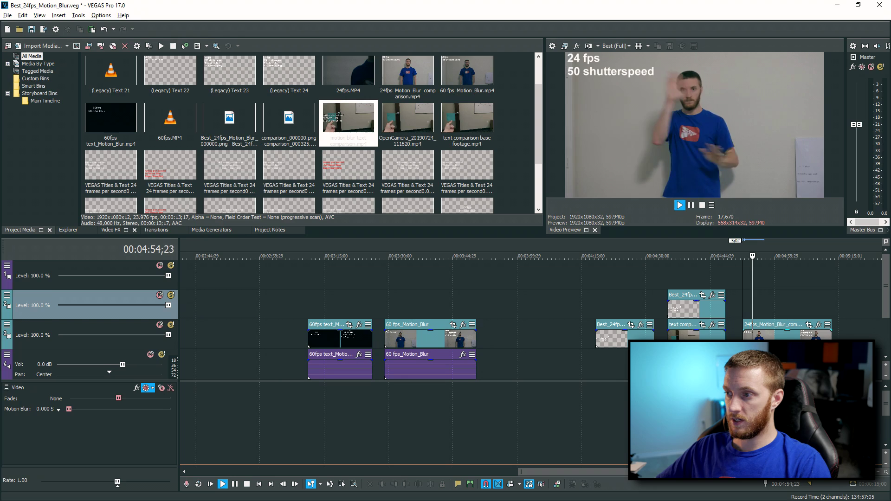
{"action": "key", "text": "Return"}
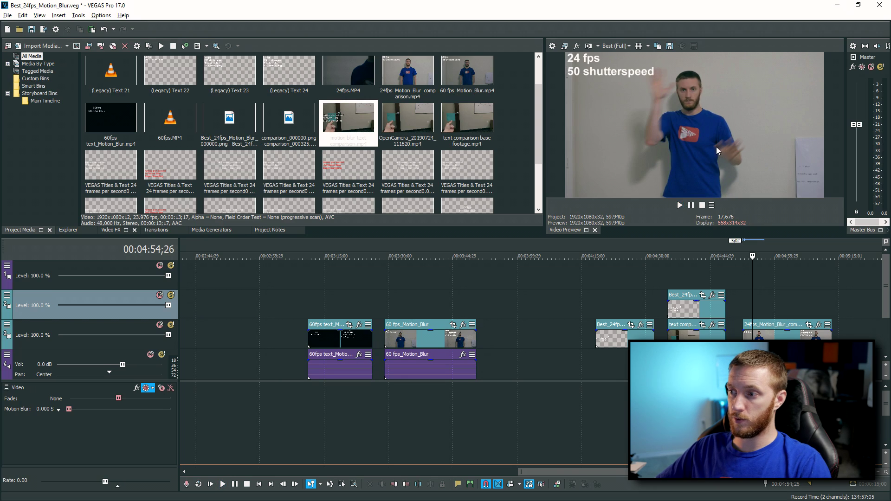
{"action": "key", "text": "l"}
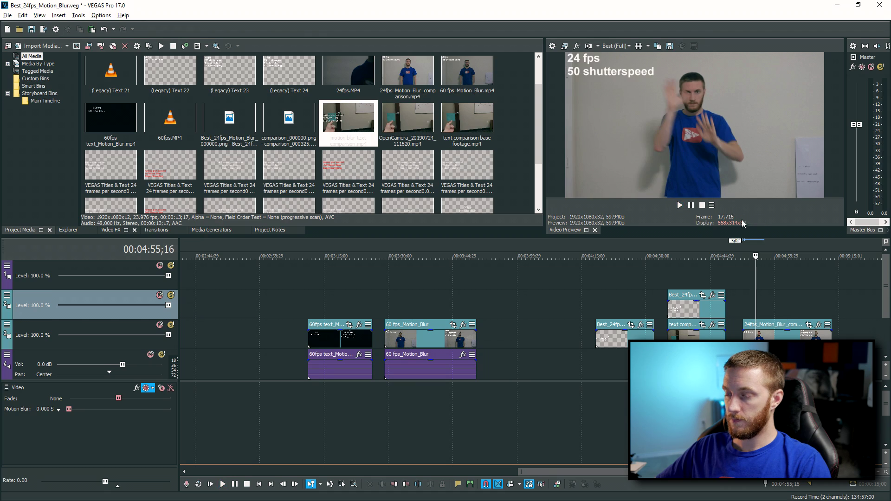
{"action": "key", "text": "l"}
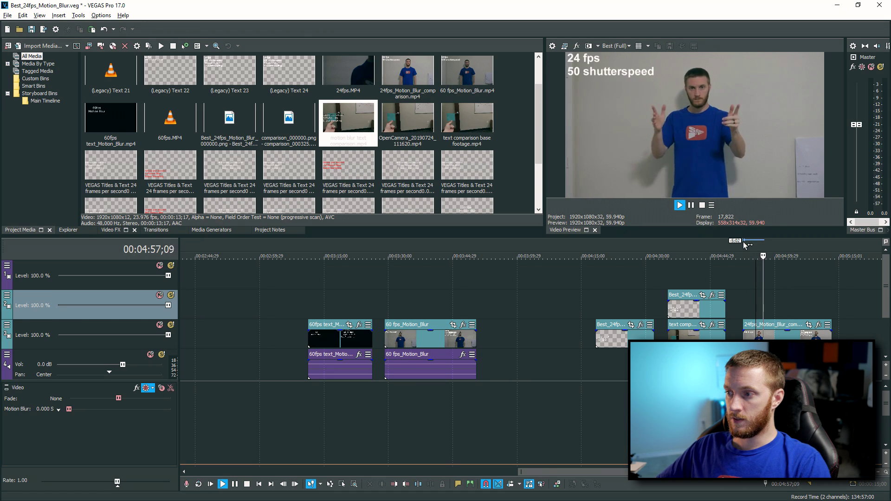
{"action": "key", "text": "k"}
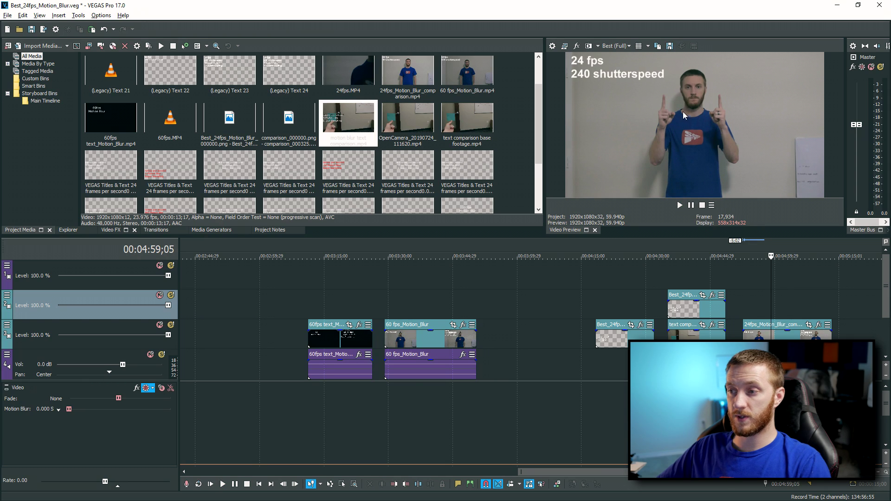
Play the 240 shutterspeed footage in short bursts, then resume normal-speed playback
{"action": "key", "text": "space"}
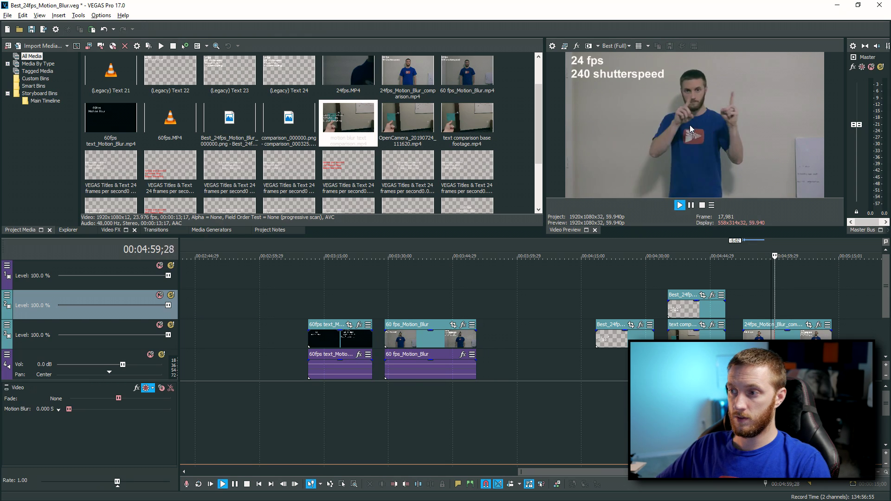
{"action": "key", "text": "space"}
{"action": "key", "text": "space"}
{"action": "key", "text": "space"}
{"action": "key", "text": "space"}
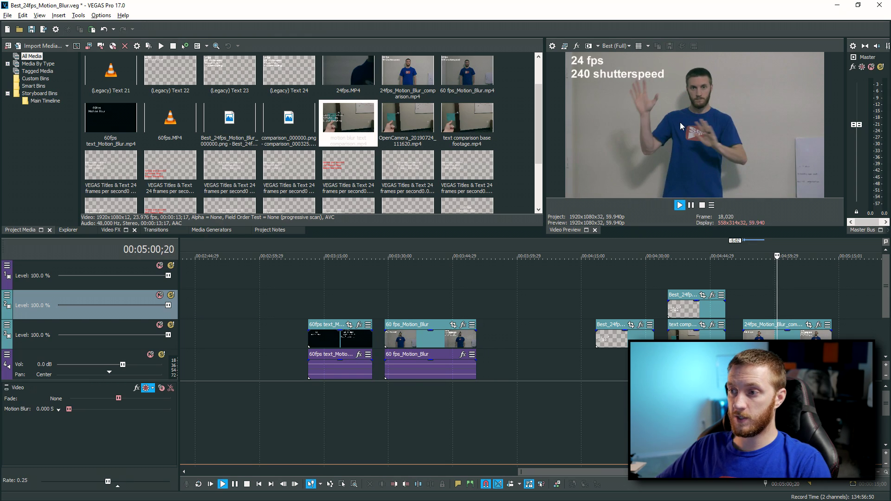
{"action": "key", "text": "space"}
{"action": "key", "text": "space"}
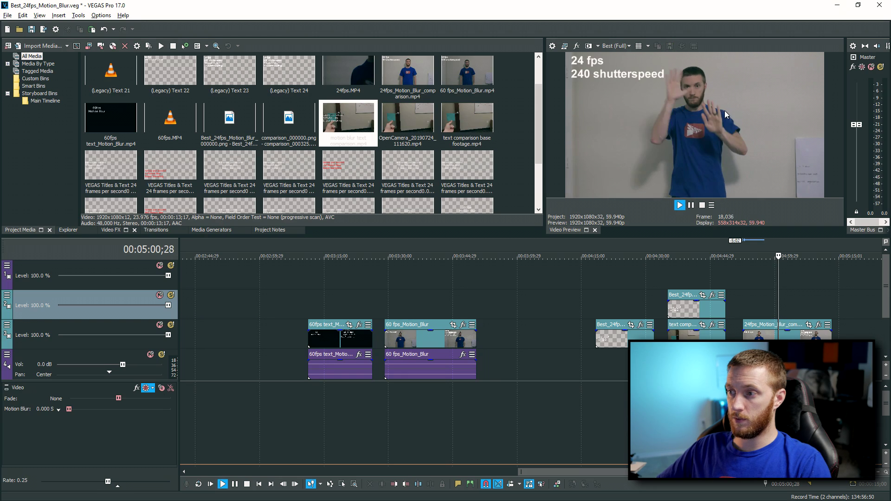
{"action": "key", "text": "space"}
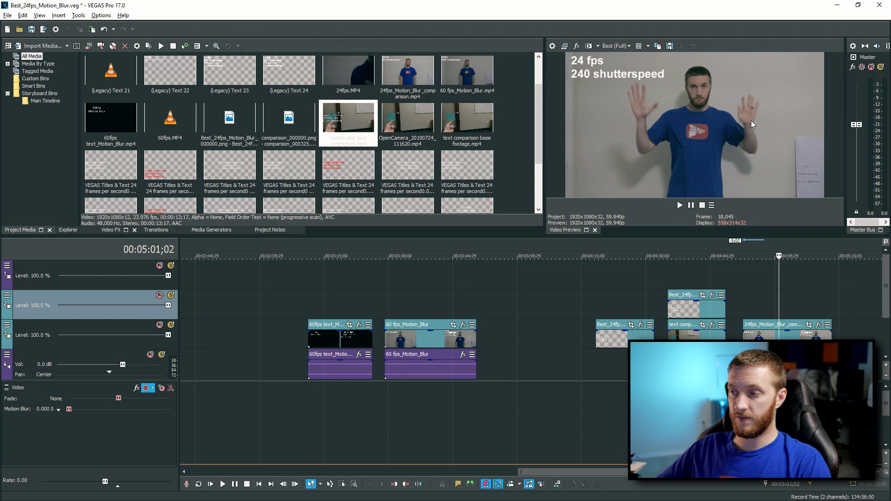
{"action": "key", "text": "space"}
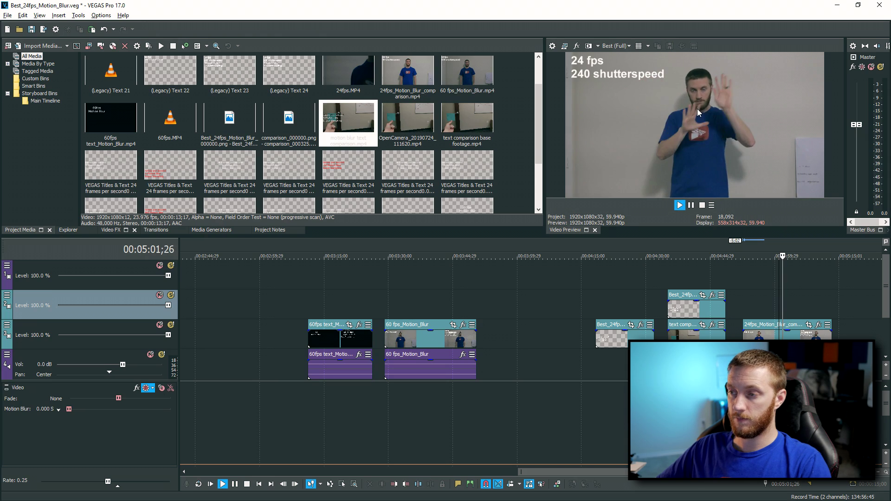
{"action": "key", "text": "space"}
{"action": "key", "text": "space"}
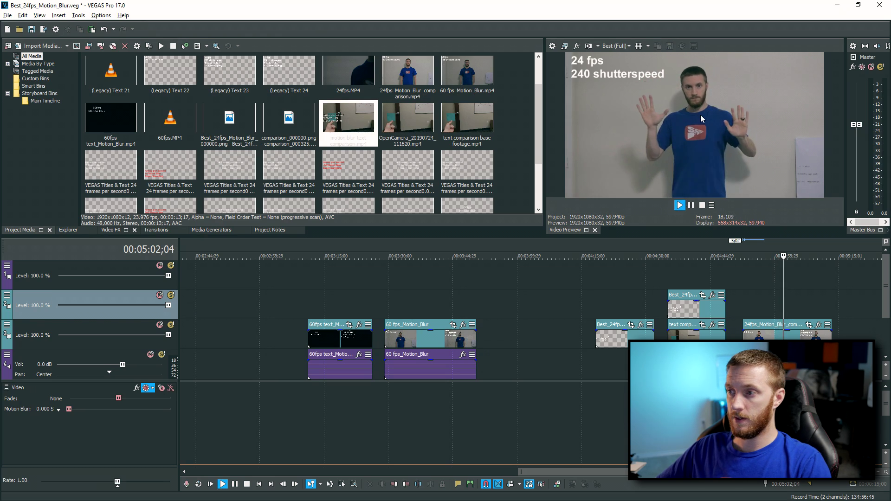
{"action": "key", "text": "space"}
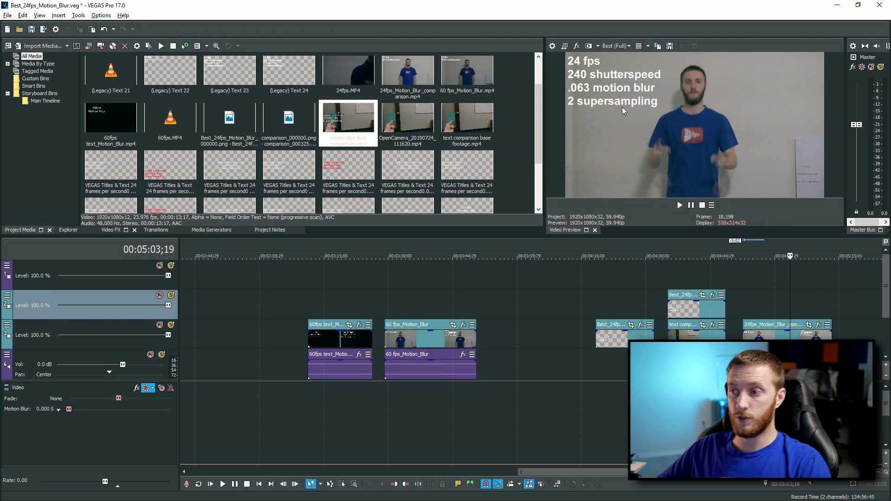
Play the 240 shutterspeed .063 motion blur clip at normal and quarter speed
{"action": "key", "text": "space"}
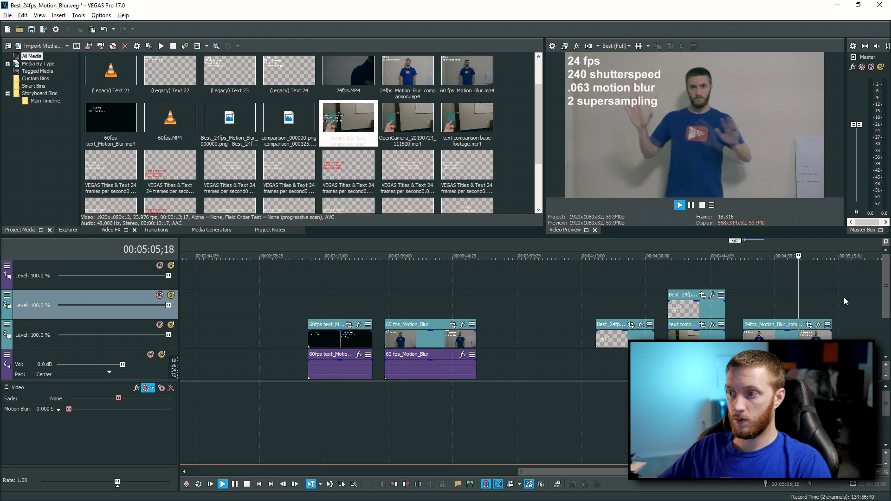
{"action": "key", "text": "space"}
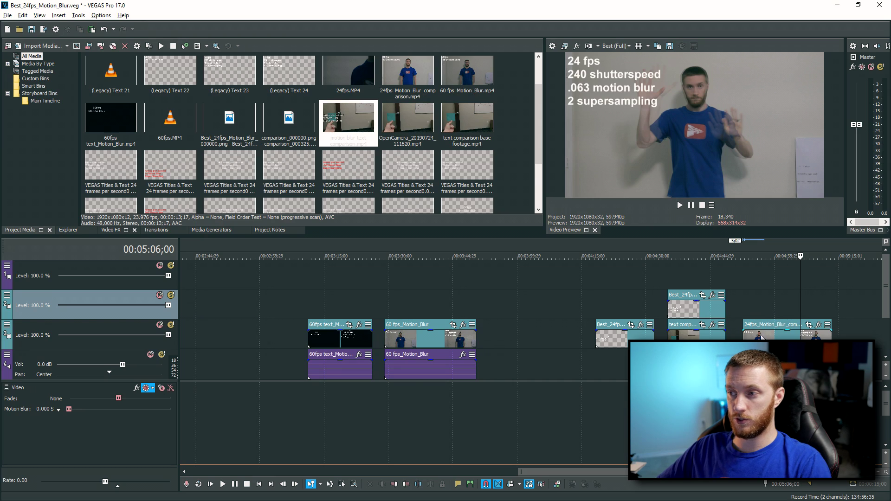
{"action": "key", "text": "space"}
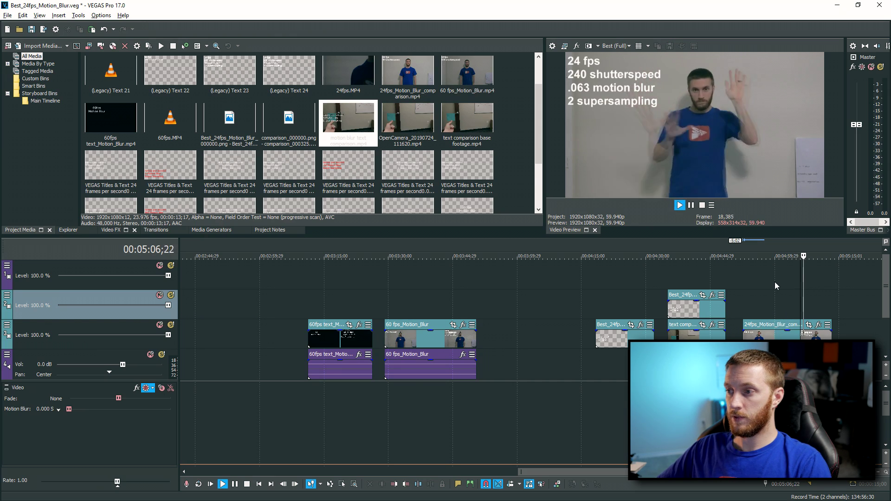
{"action": "key", "text": "k+l"}
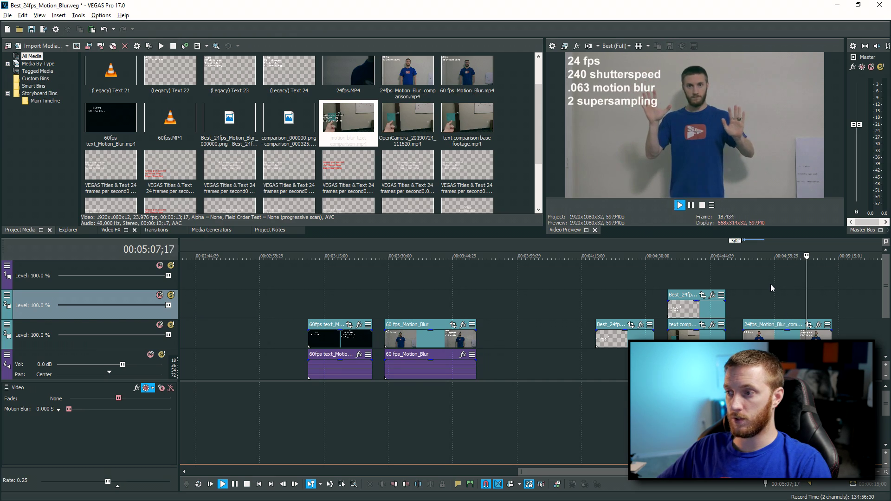
{"action": "key", "text": "k"}
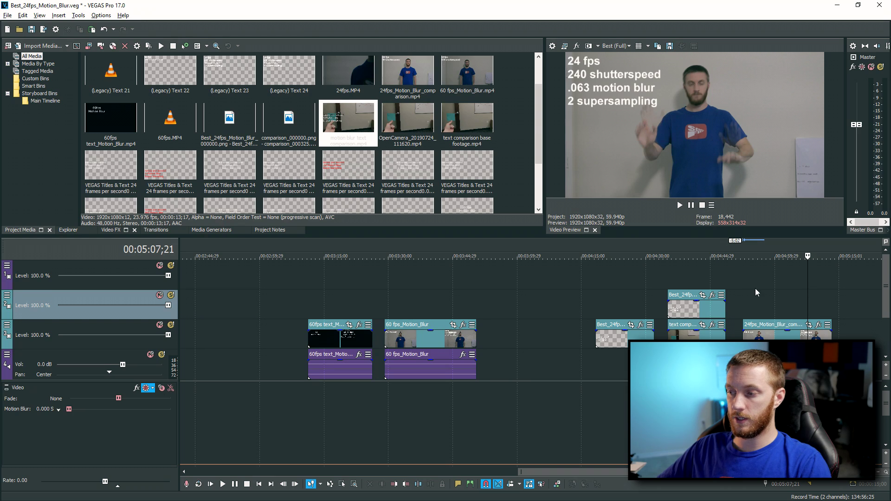
Play the 0 motion blur, 2 supersampling clip, stopping at 00:05:13;03
{"action": "key", "text": "space"}
{"action": "key", "text": "k"}
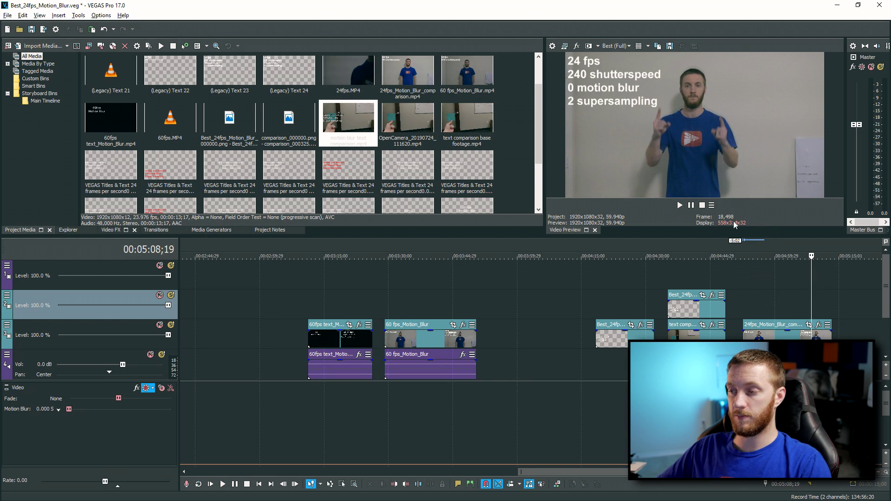
{"action": "key", "text": "space"}
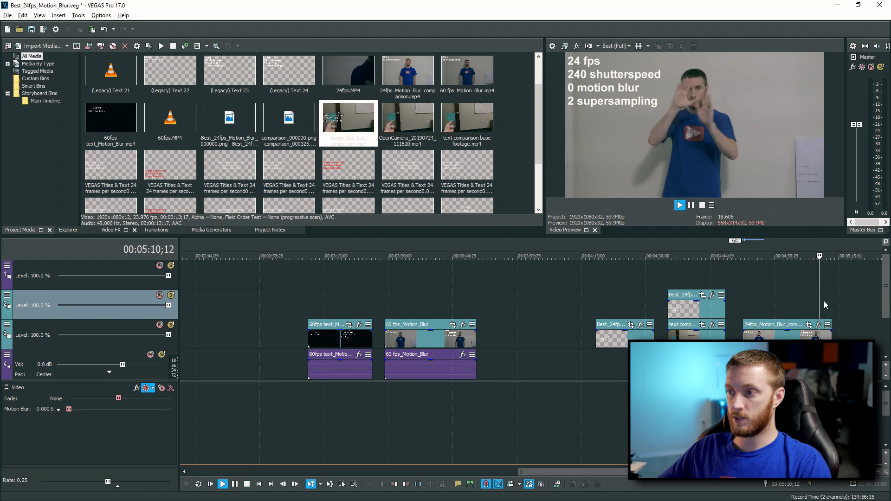
{"action": "key", "text": "space"}
{"action": "key", "text": "space"}
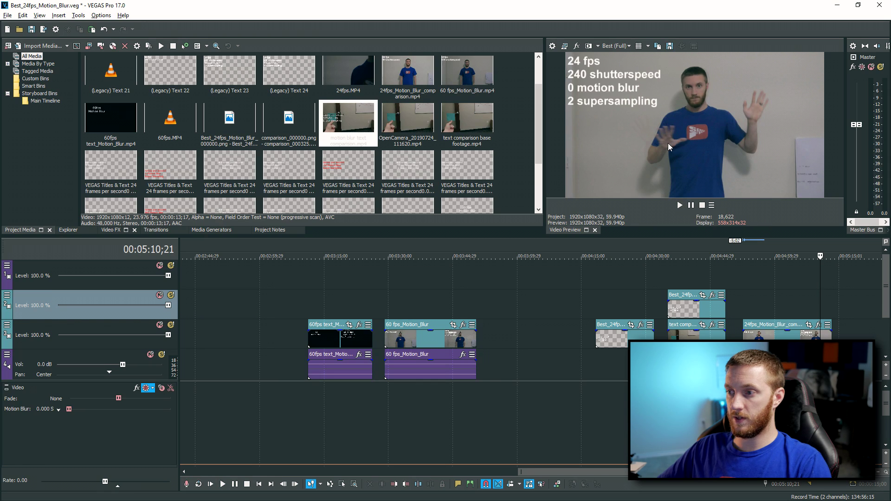
{"action": "key", "text": "space"}
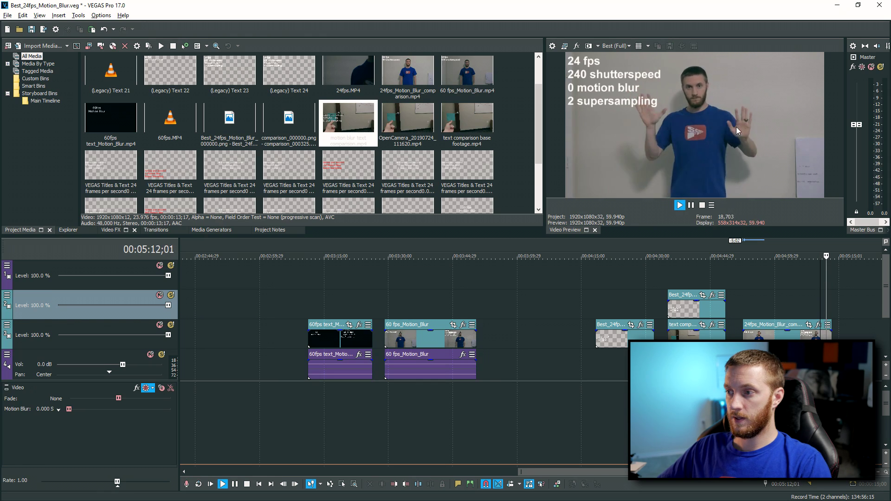
{"action": "key", "text": "space"}
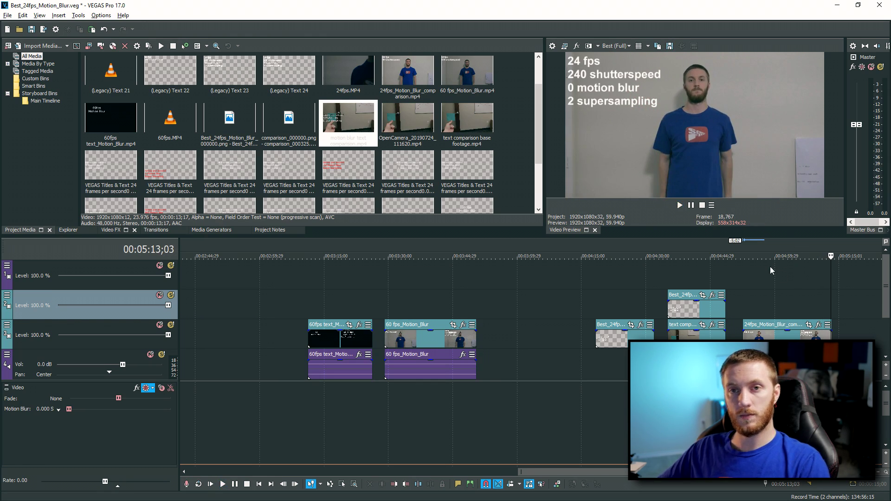